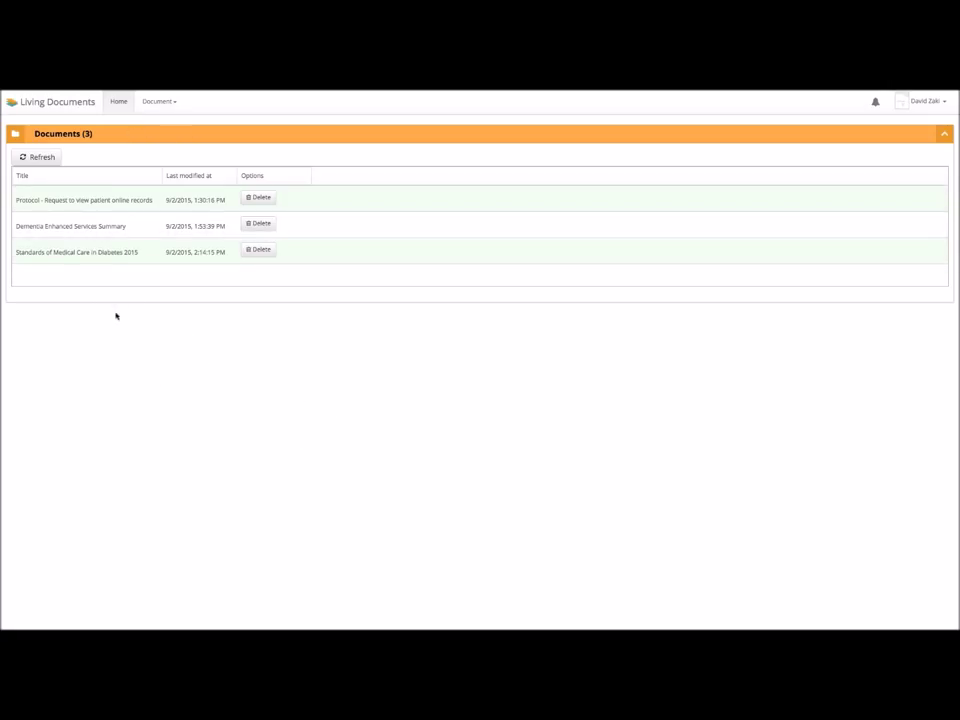
- Open the Diabetes 2015 standards document and share it with a chosen user at Can edit access
click(117, 259)
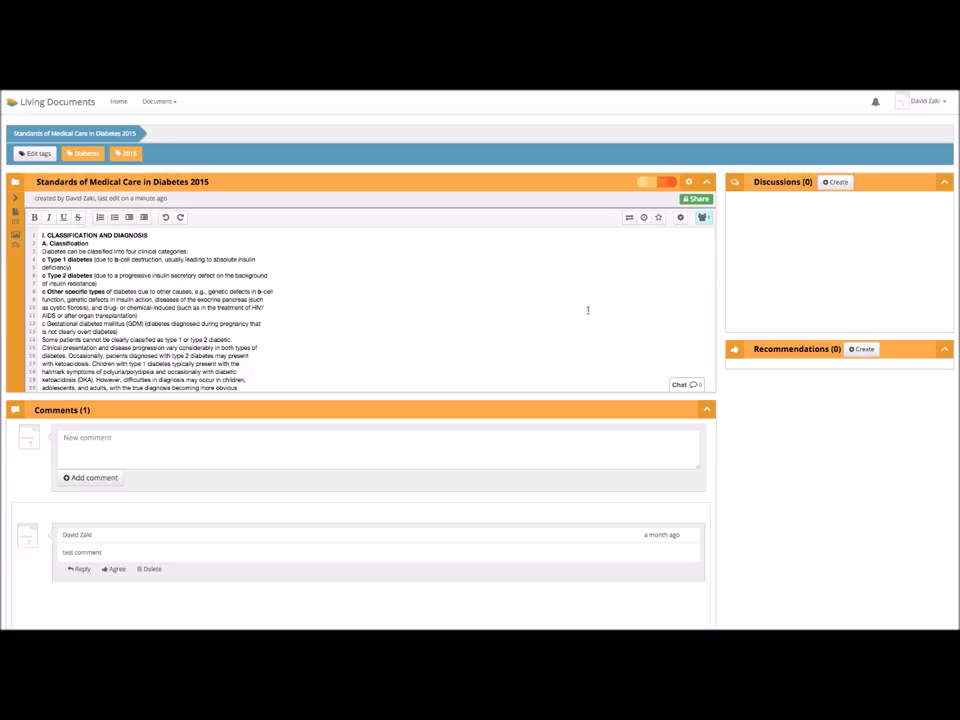
click(704, 200)
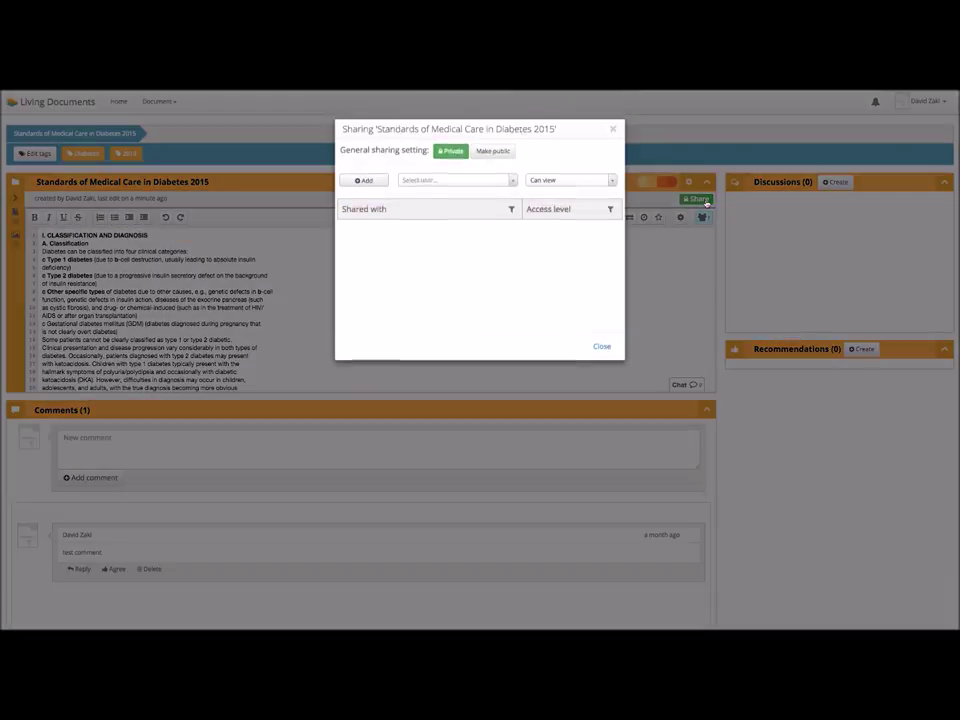
click(470, 182)
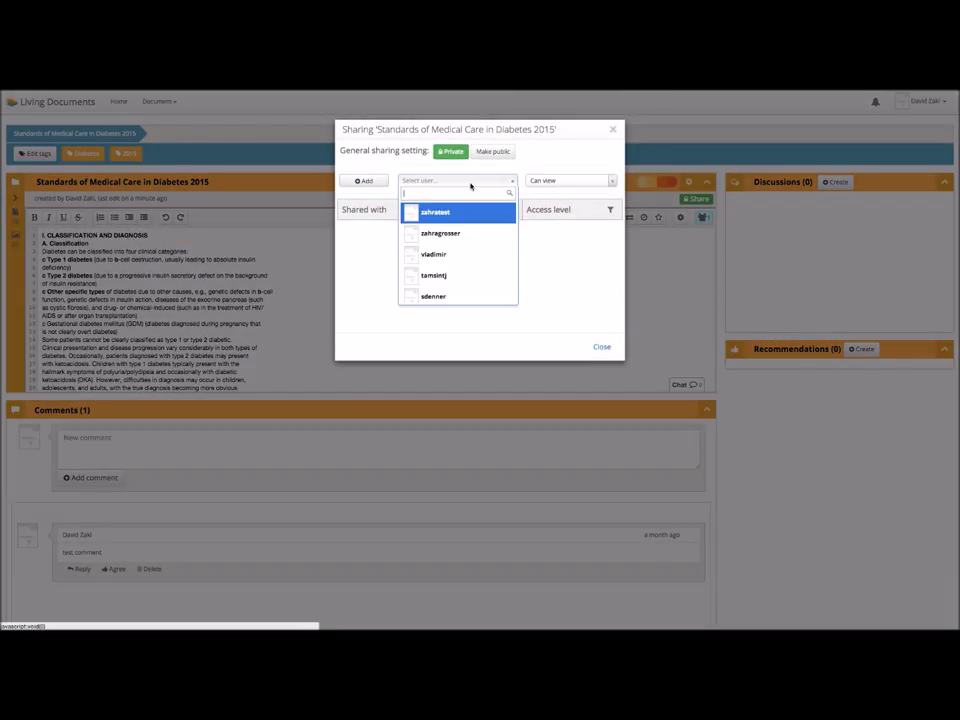
click(475, 281)
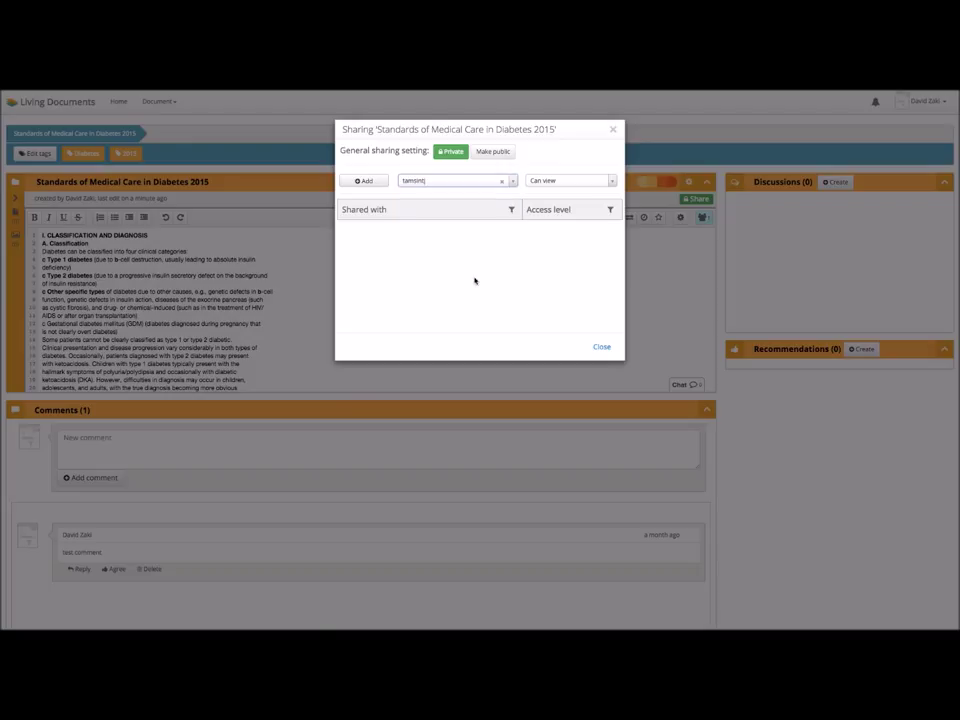
click(580, 183)
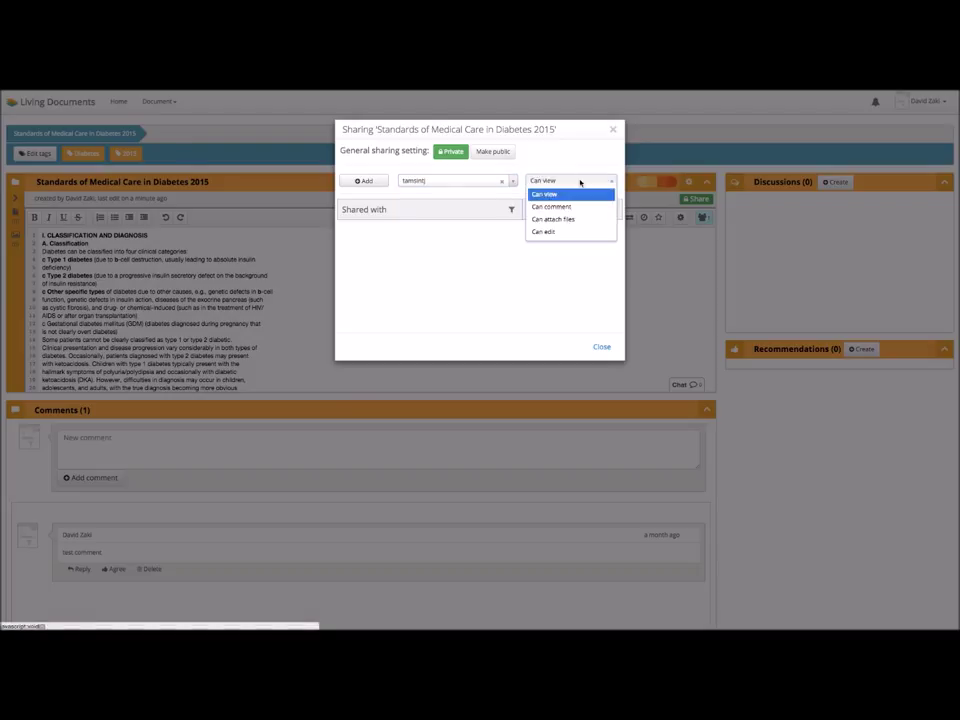
click(579, 232)
click(363, 183)
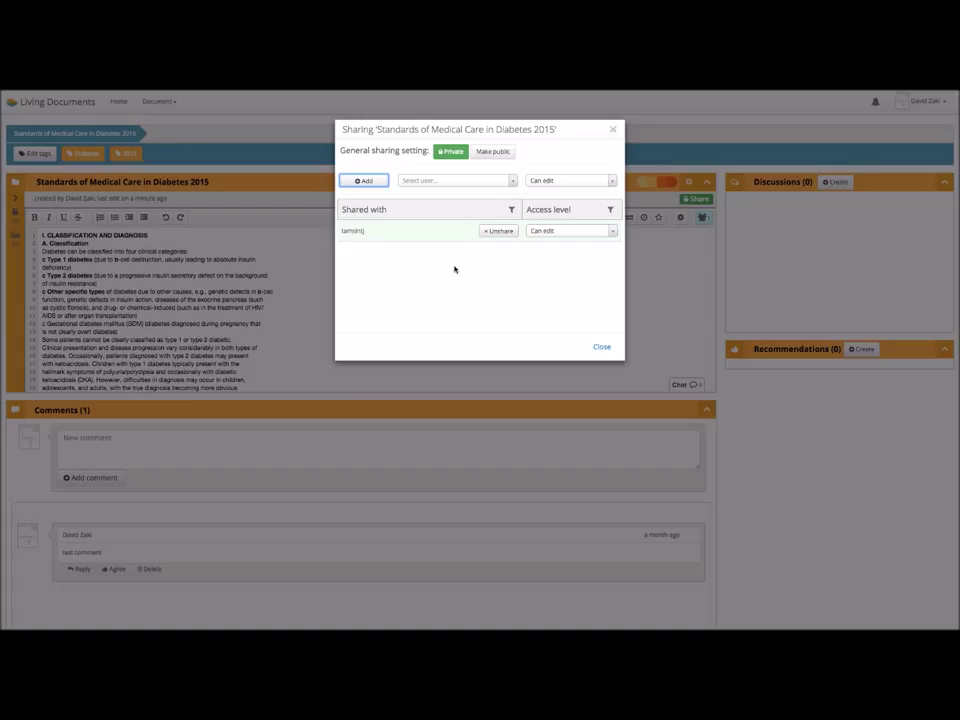
click(603, 348)
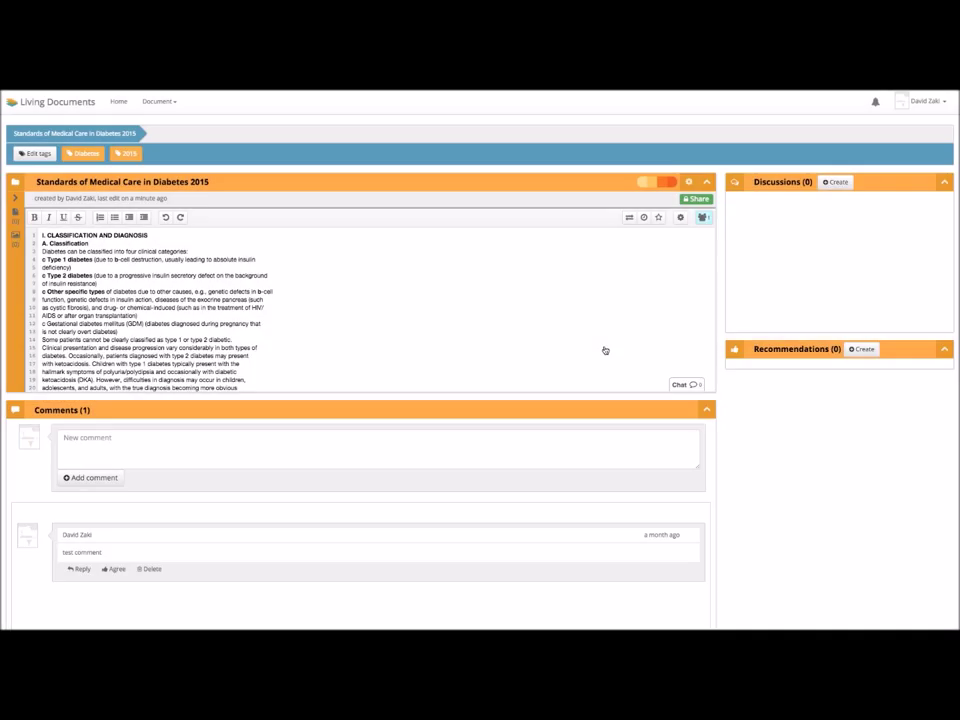
- Post the comment 'How can I differentiate between Type 1 and Type 2 Diabetes'
click(290, 448)
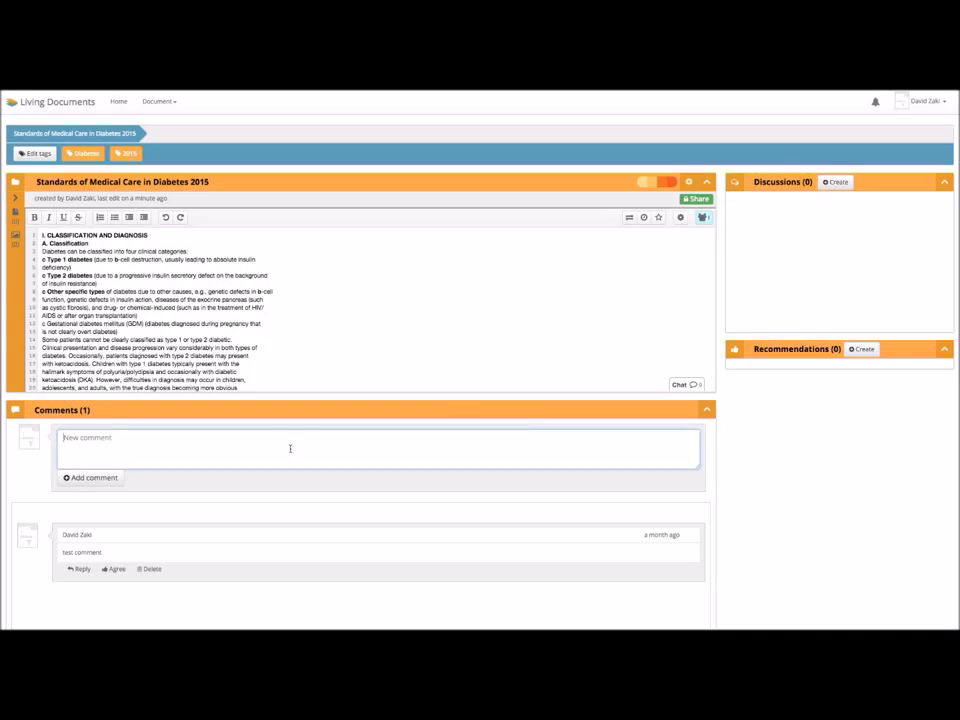
text(How can I differentiate between Type 1 and Type 2 )
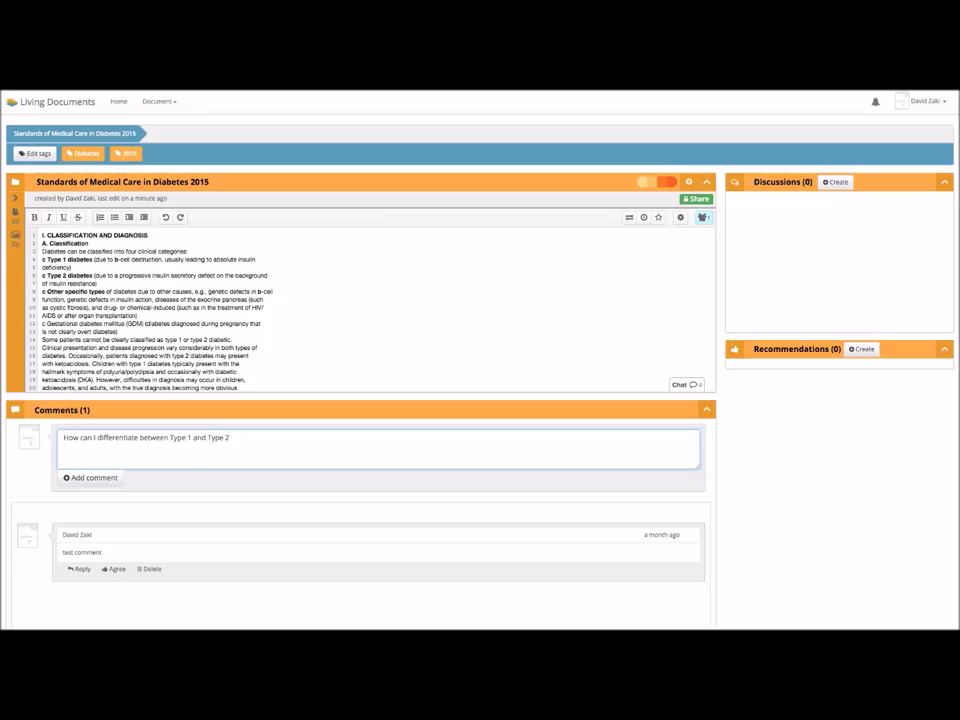
text(Diabetes?)
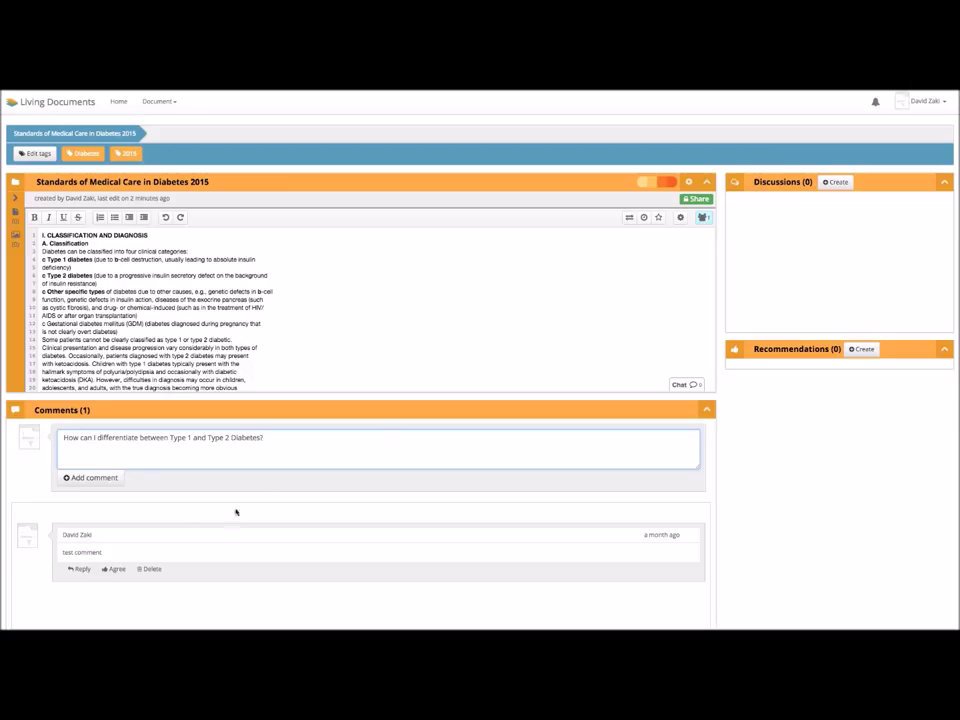
click(116, 478)
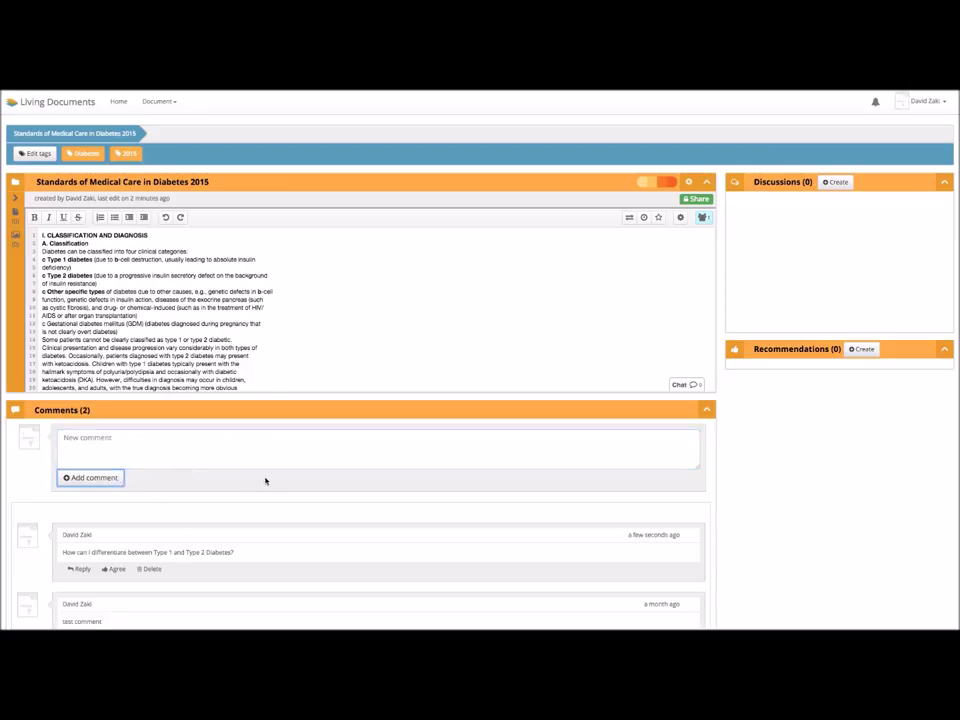
- Agree with the newly posted question and bring up the Import/Export options
scroll(266, 480, down, 1)
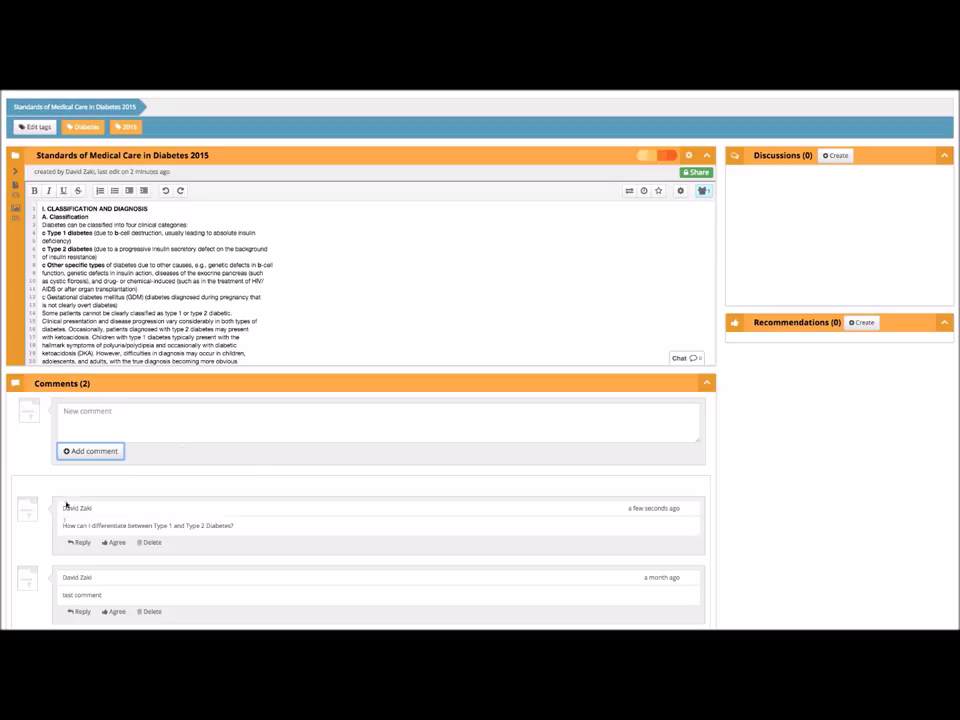
click(117, 546)
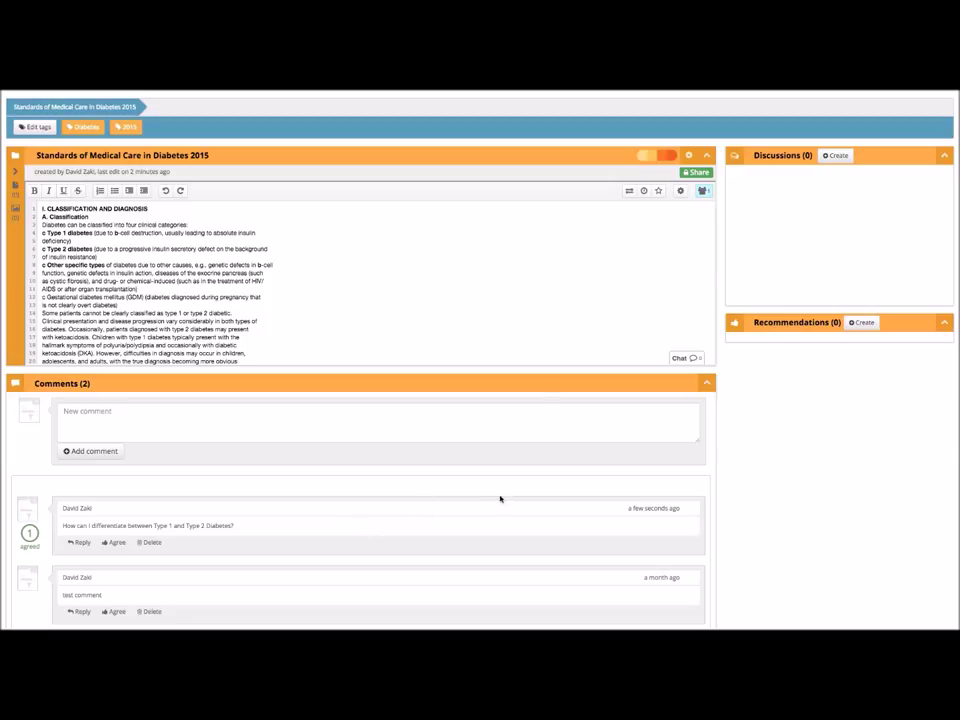
click(630, 195)
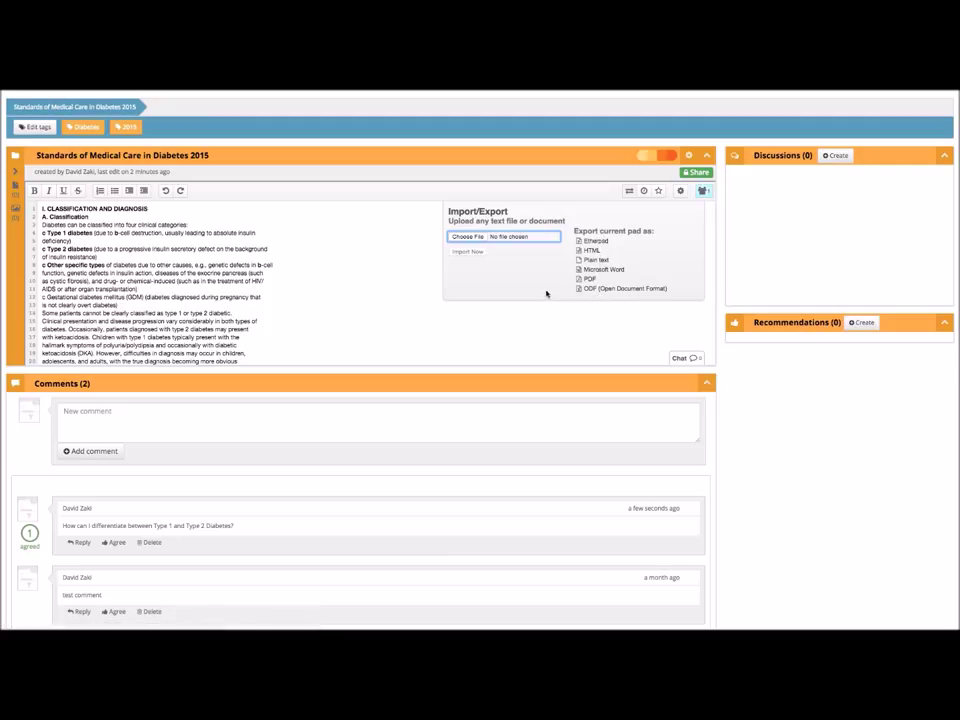
- Play back the document's saved versions in the timeslider twice, then return to the live editor
click(630, 191)
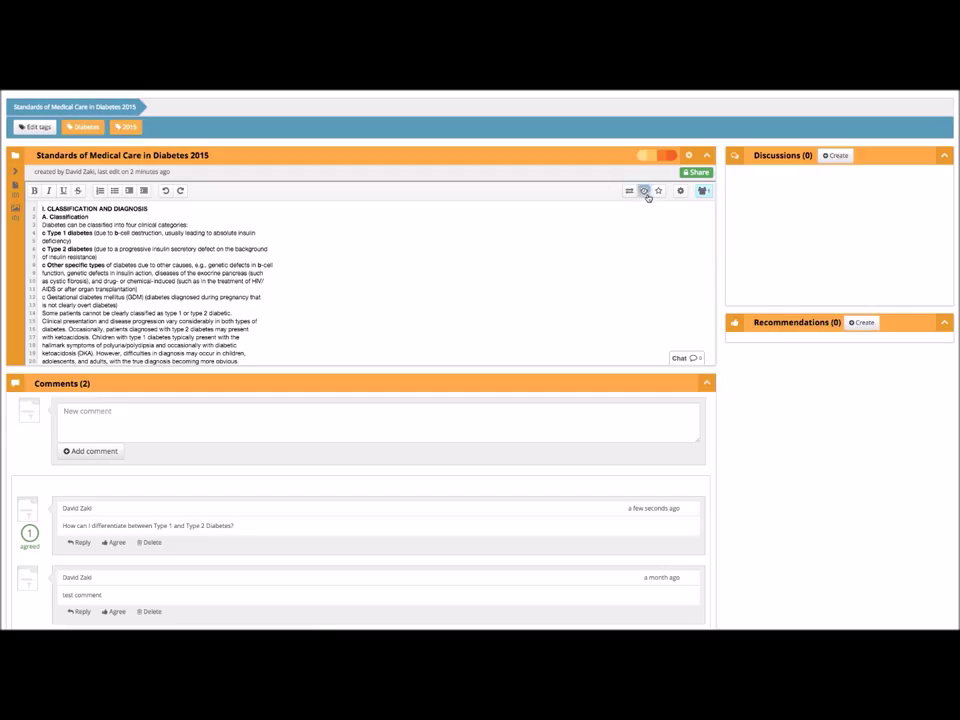
click(645, 193)
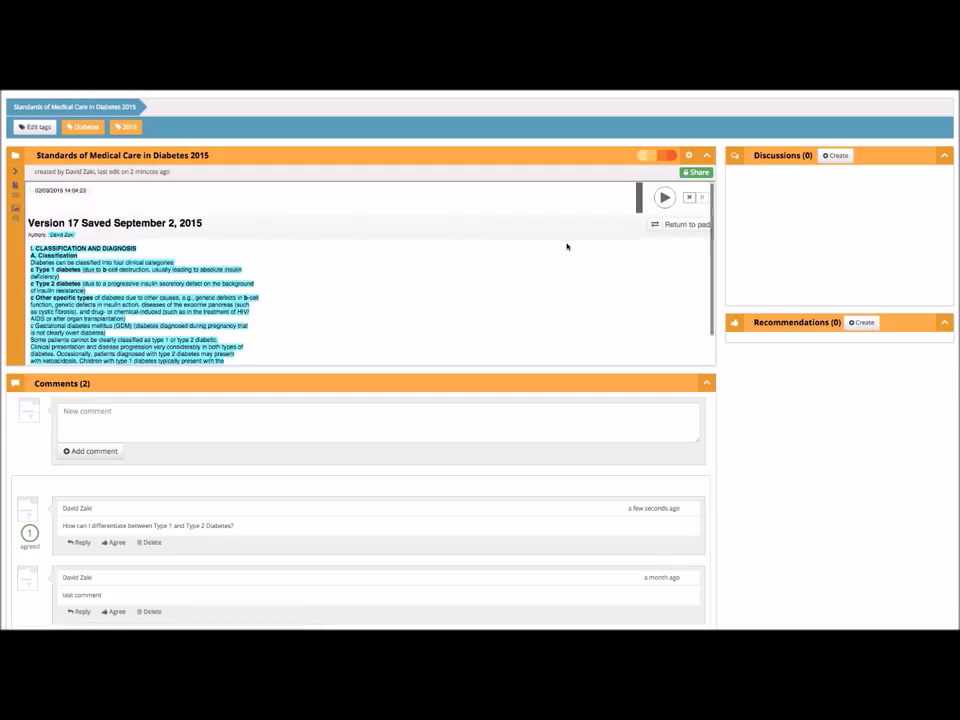
scroll(566, 246, up, 1)
click(664, 223)
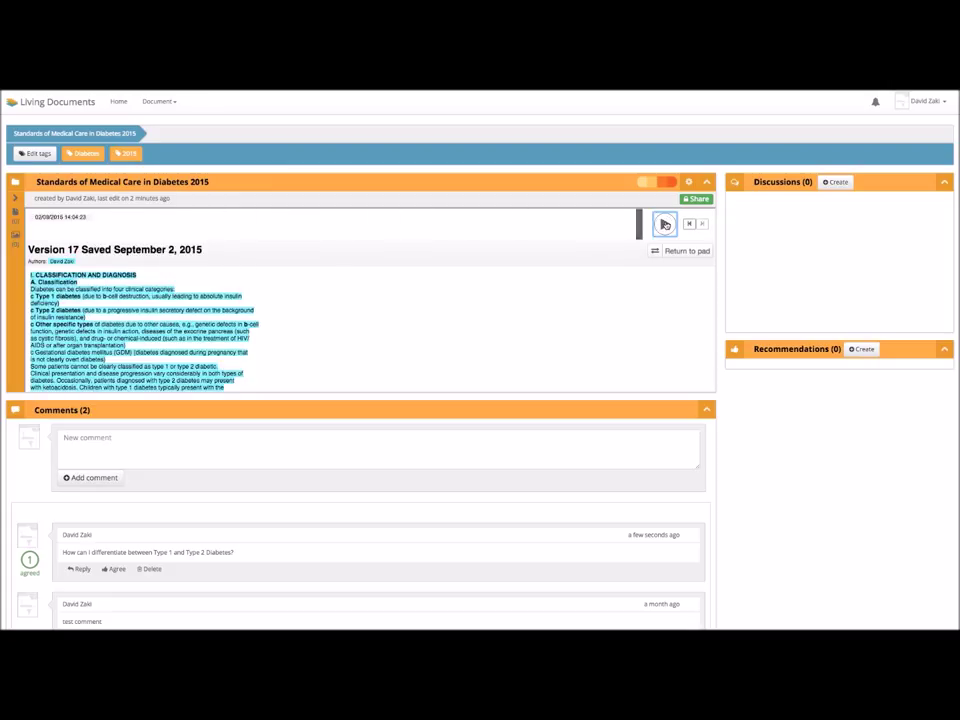
click(665, 224)
click(673, 251)
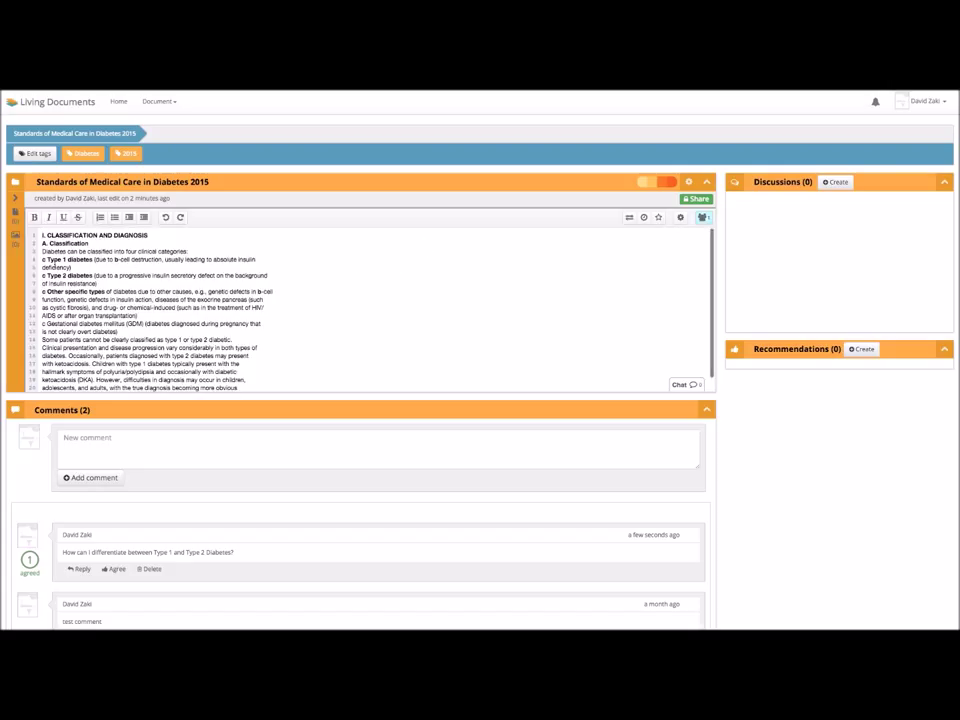
- Check the document's Files/Media, cancel a file upload, and go back to the home document list
click(16, 201)
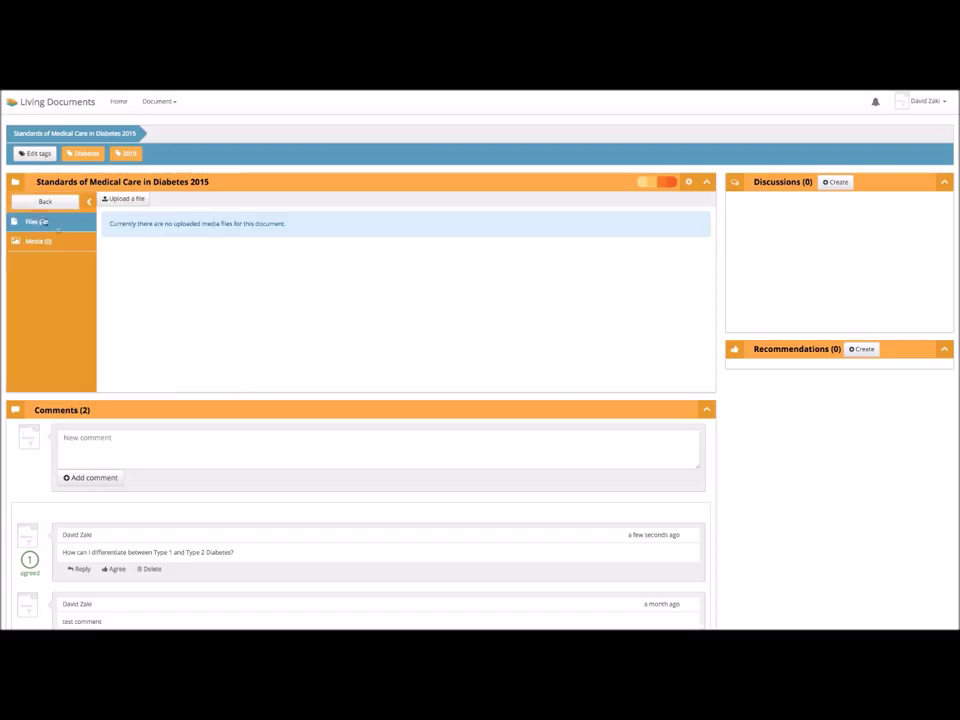
click(121, 200)
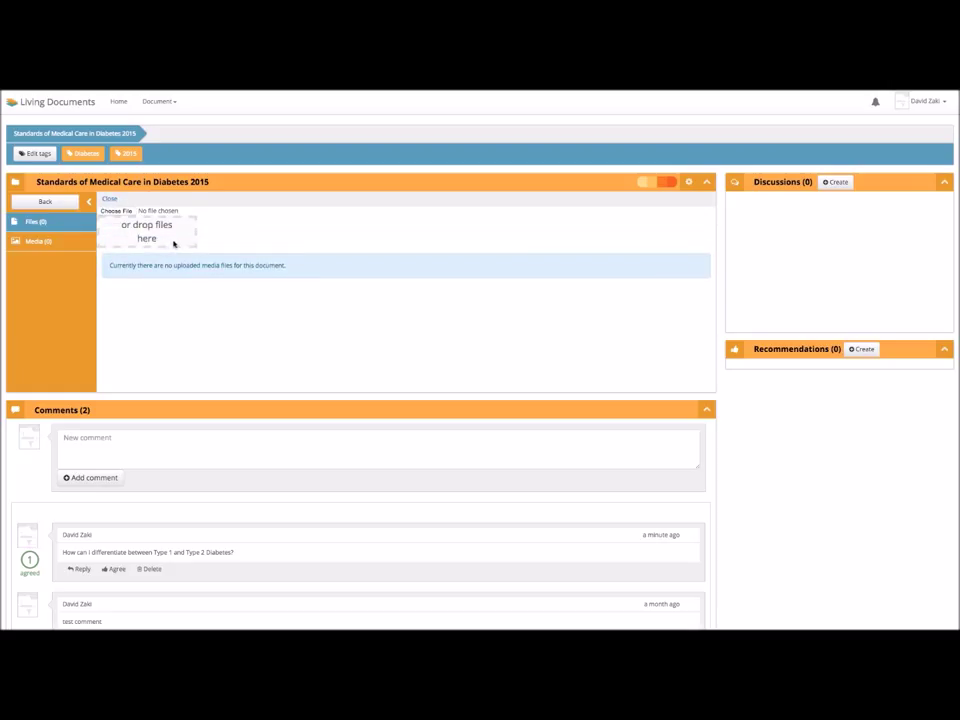
click(119, 211)
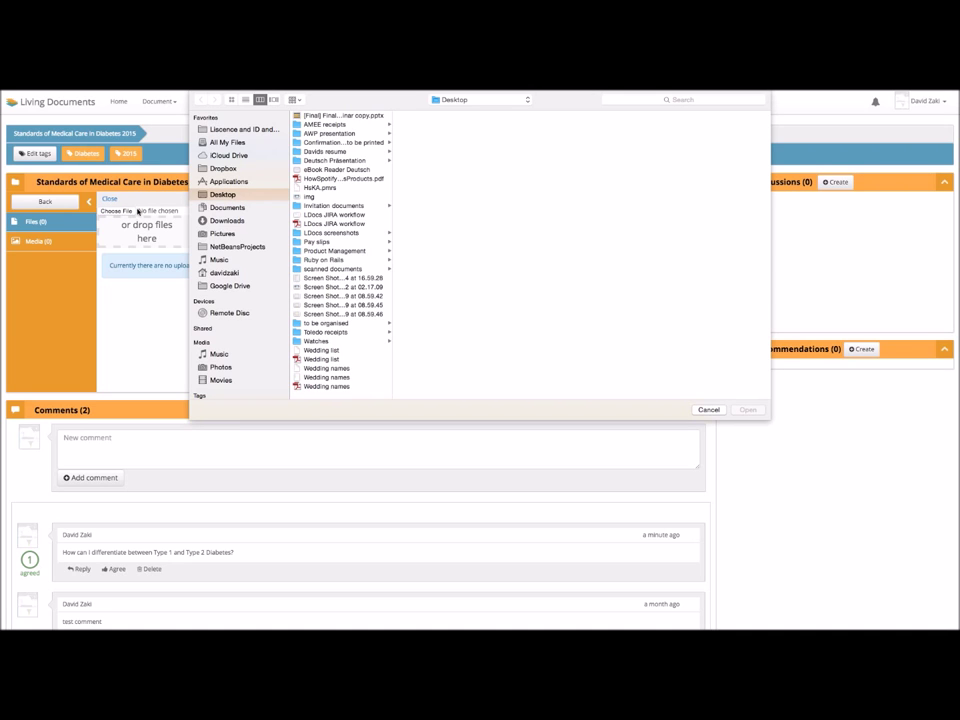
click(706, 410)
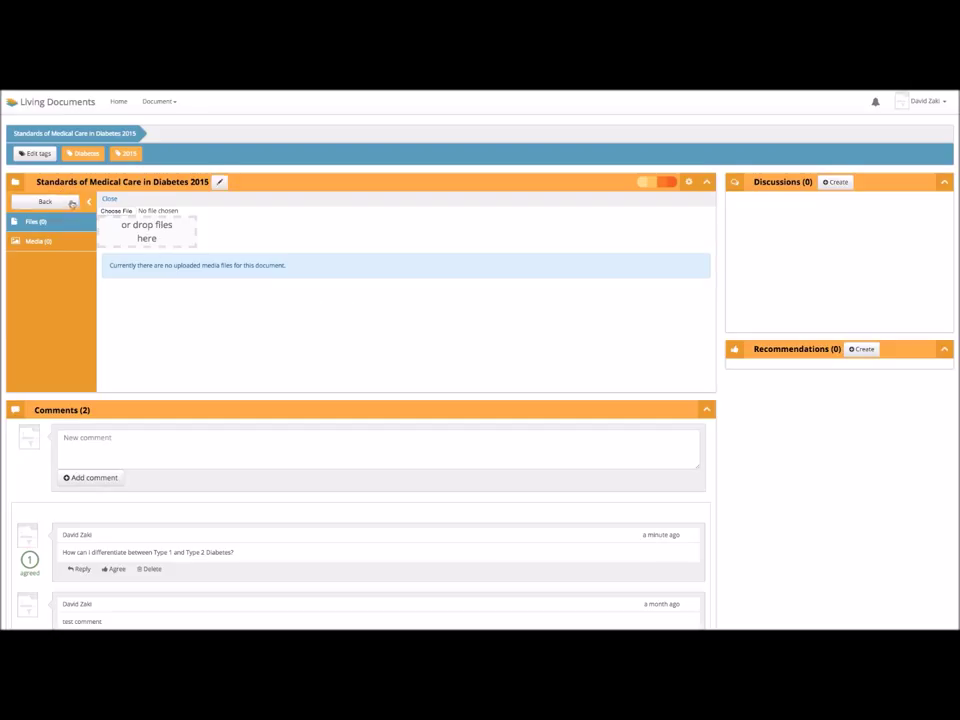
click(89, 203)
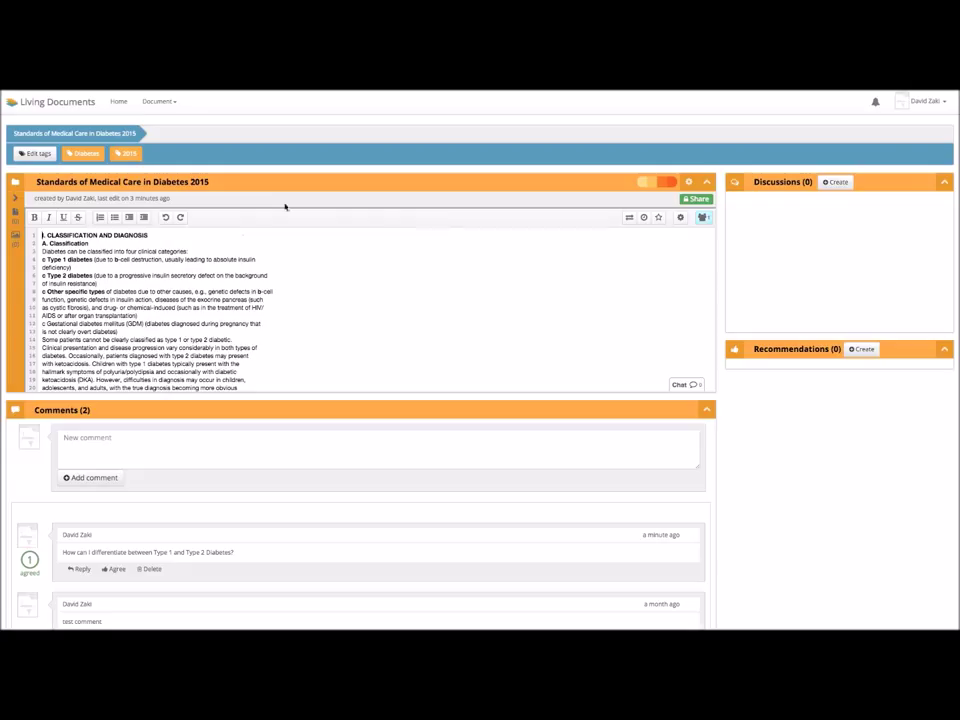
click(119, 101)
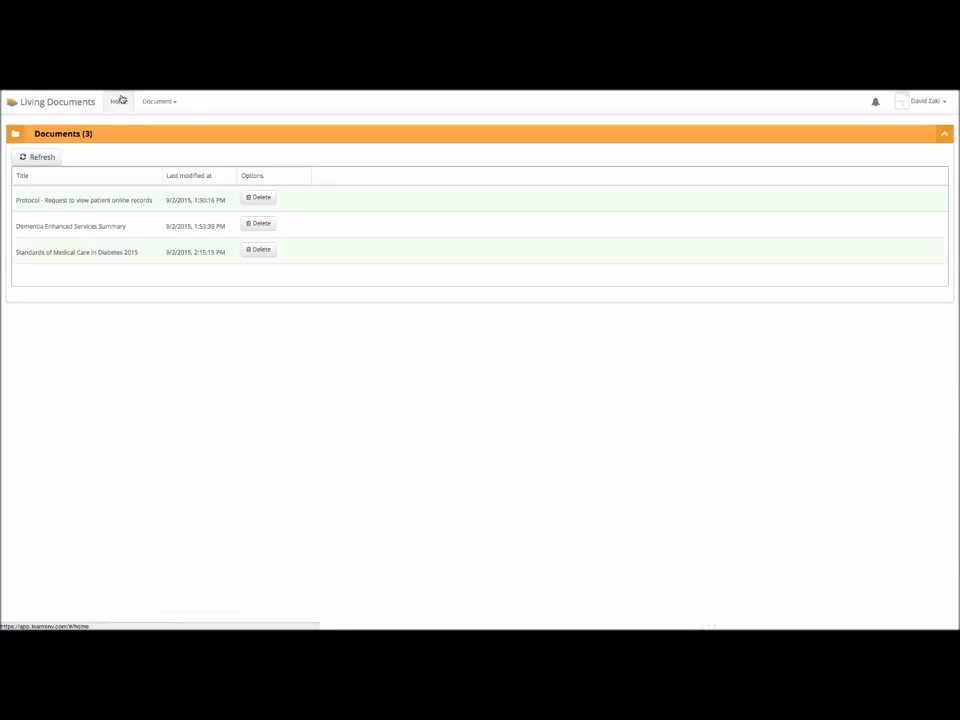
- Open the Dementia Enhanced Services Summary and add the tag 'Dementia' to it
click(115, 234)
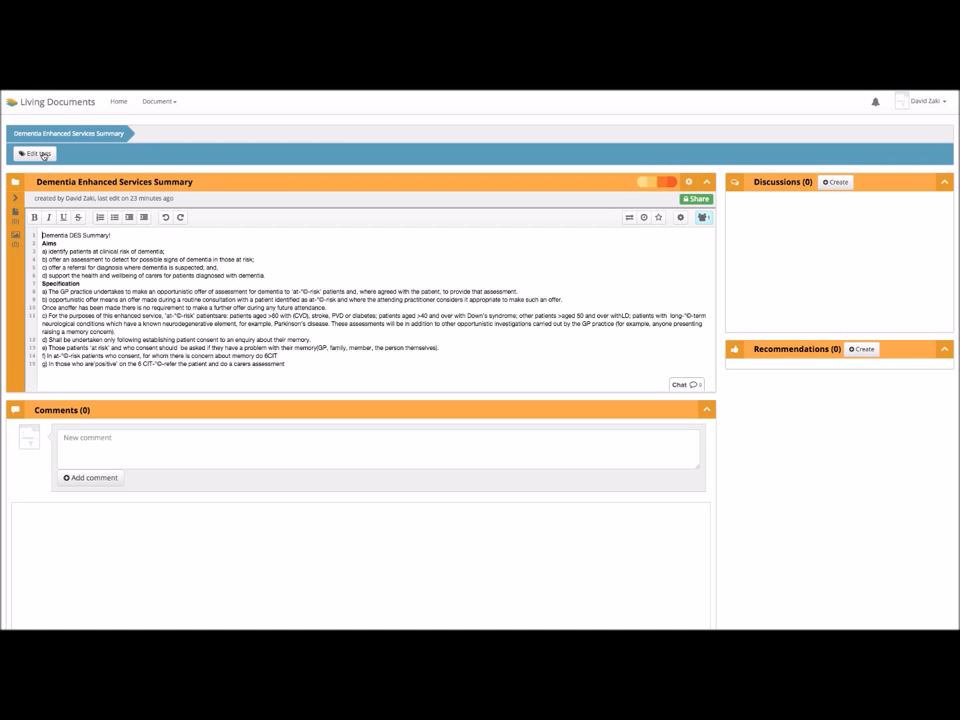
click(40, 154)
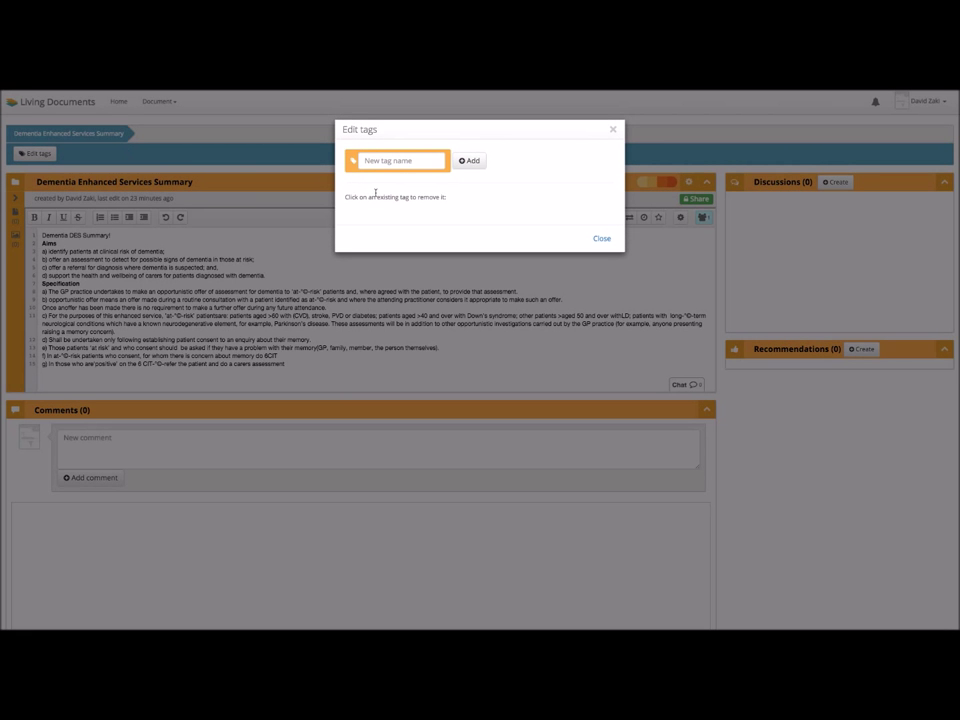
text(De)
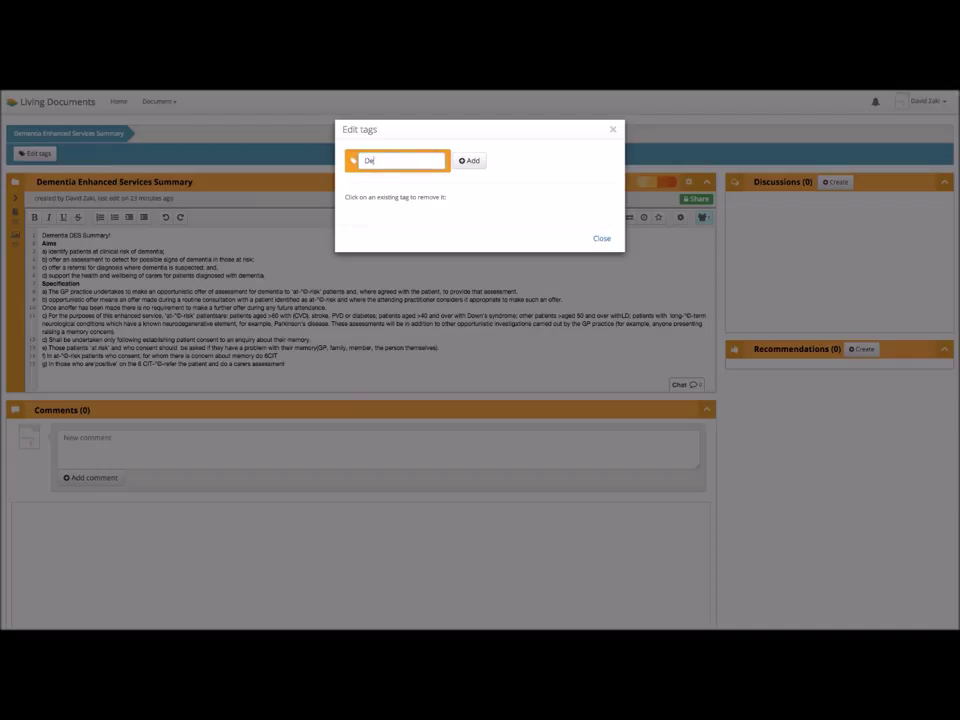
text(mentia)
click(477, 162)
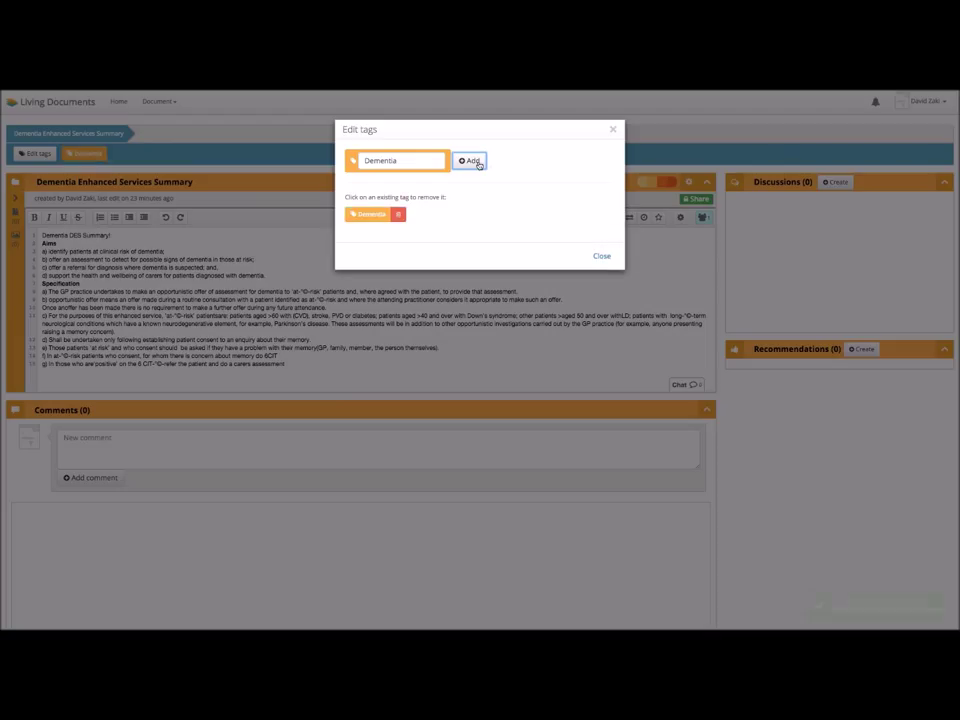
click(602, 258)
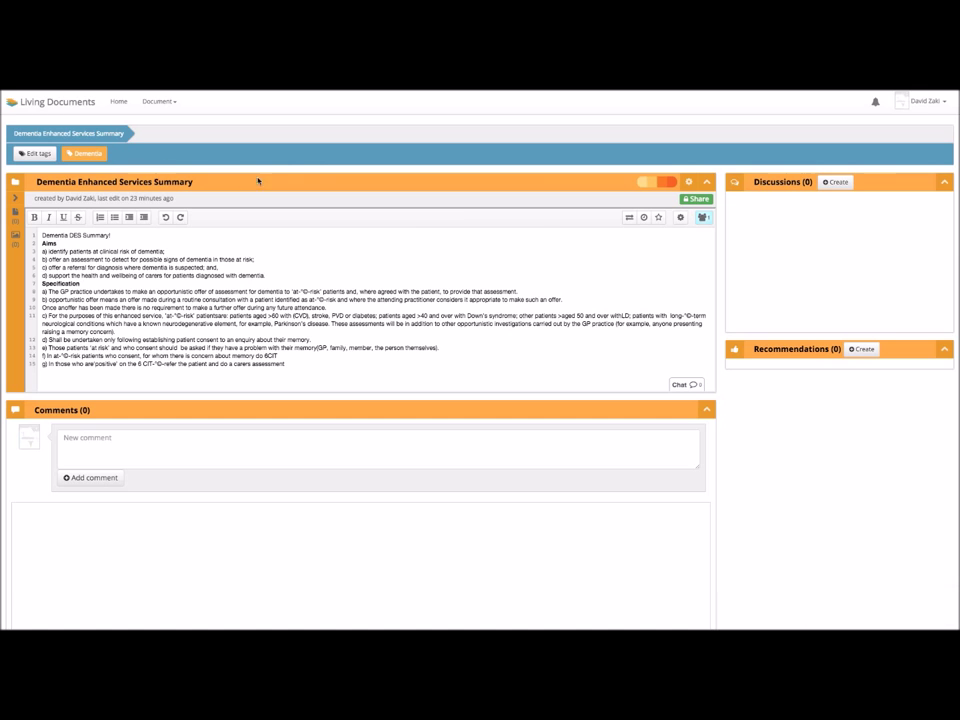
- Share the Dementia Enhanced Services Summary with a selected user at Can edit access
click(706, 202)
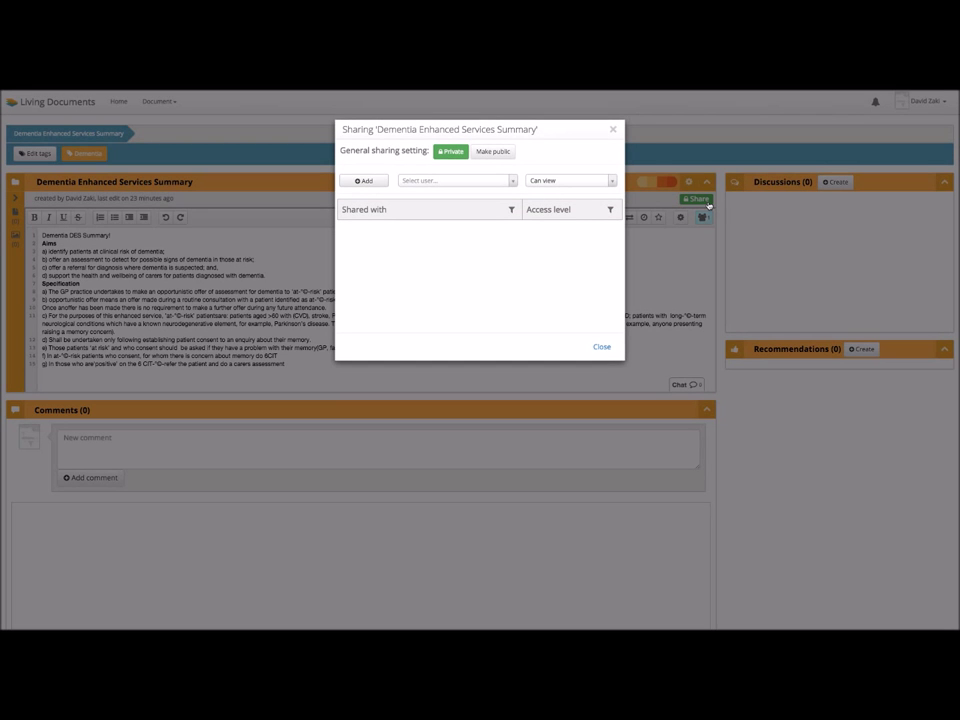
click(479, 181)
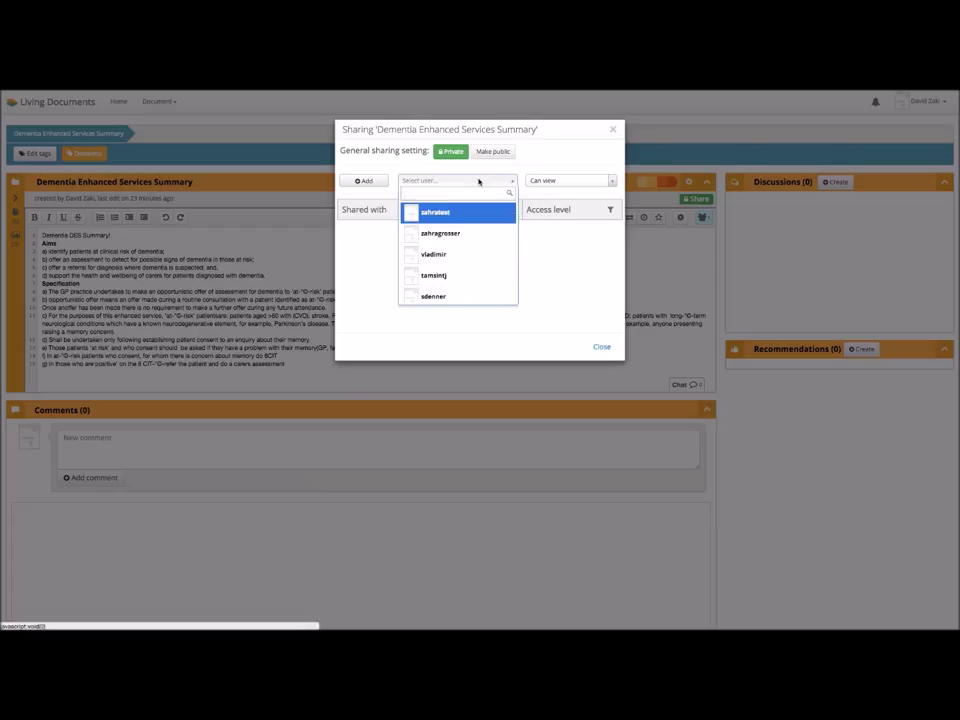
click(466, 277)
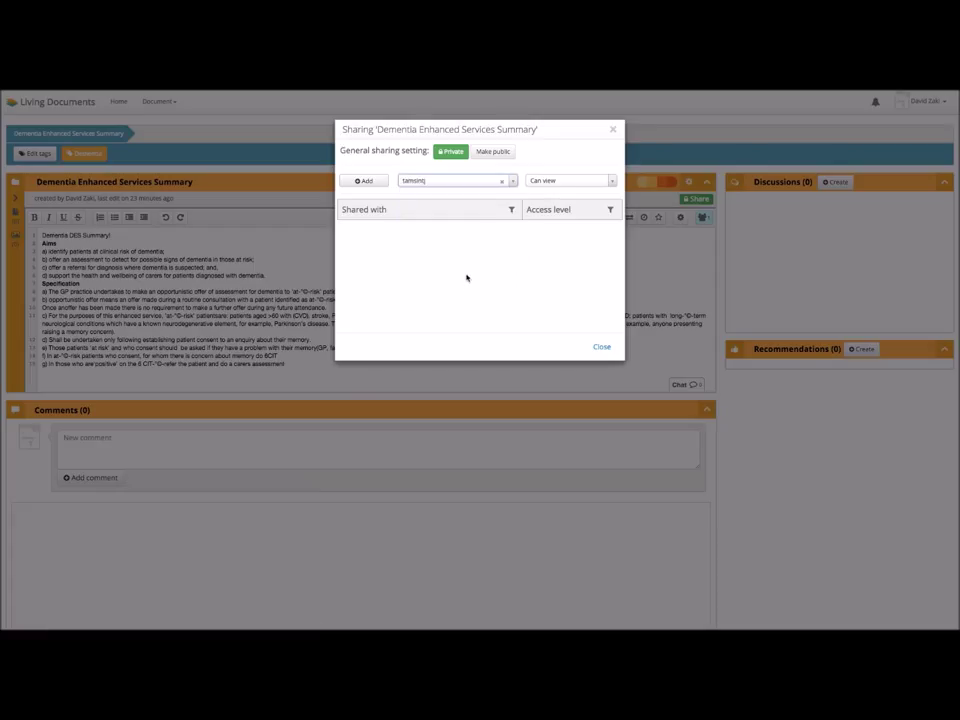
click(559, 181)
click(560, 233)
click(372, 182)
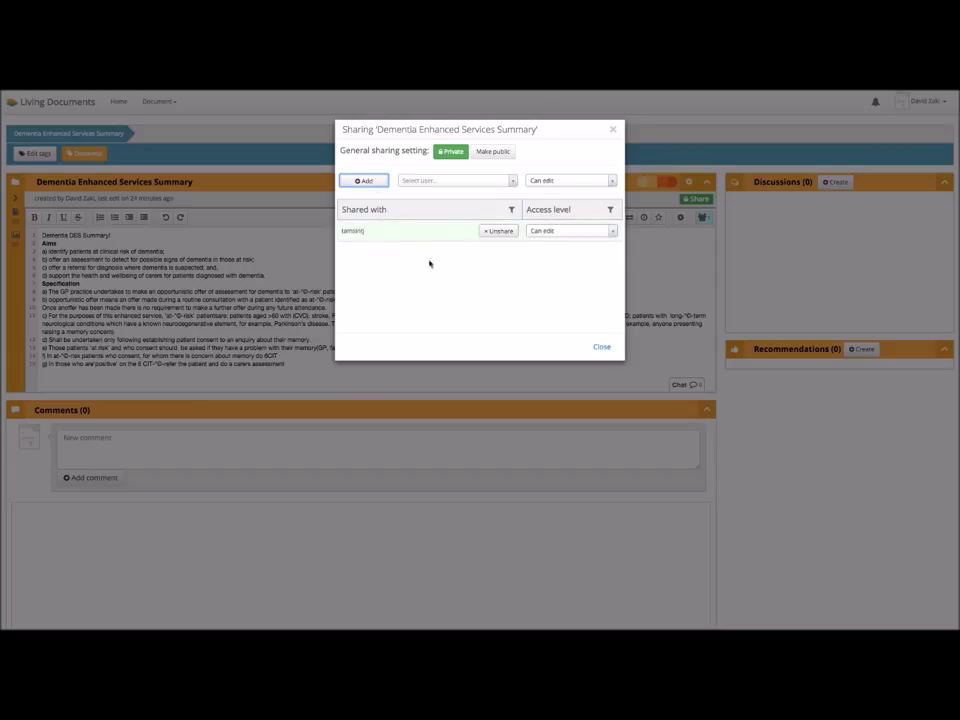
click(602, 347)
mouse_move(603, 90)
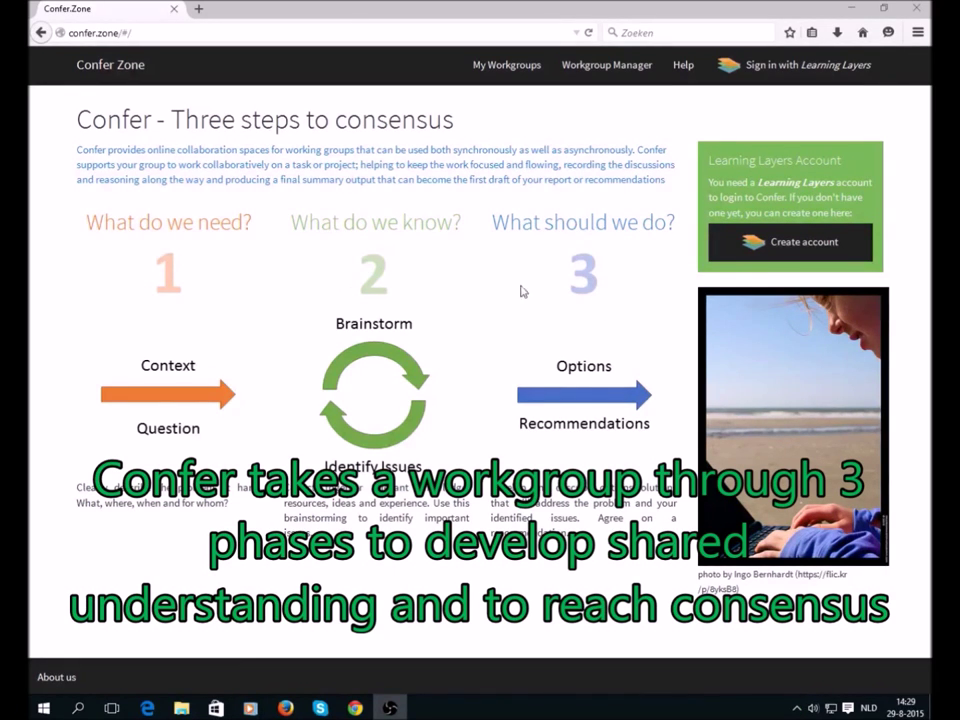
- Sign in through Learning Layers by entering the account username and password
click(800, 67)
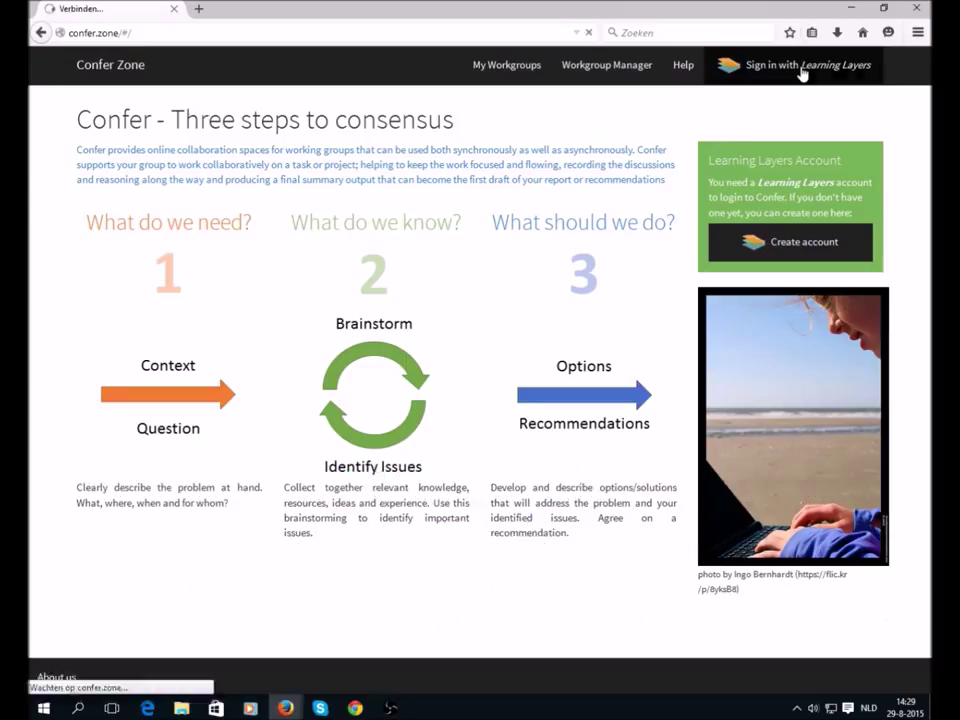
click(240, 161)
key(Tab)
text(*)
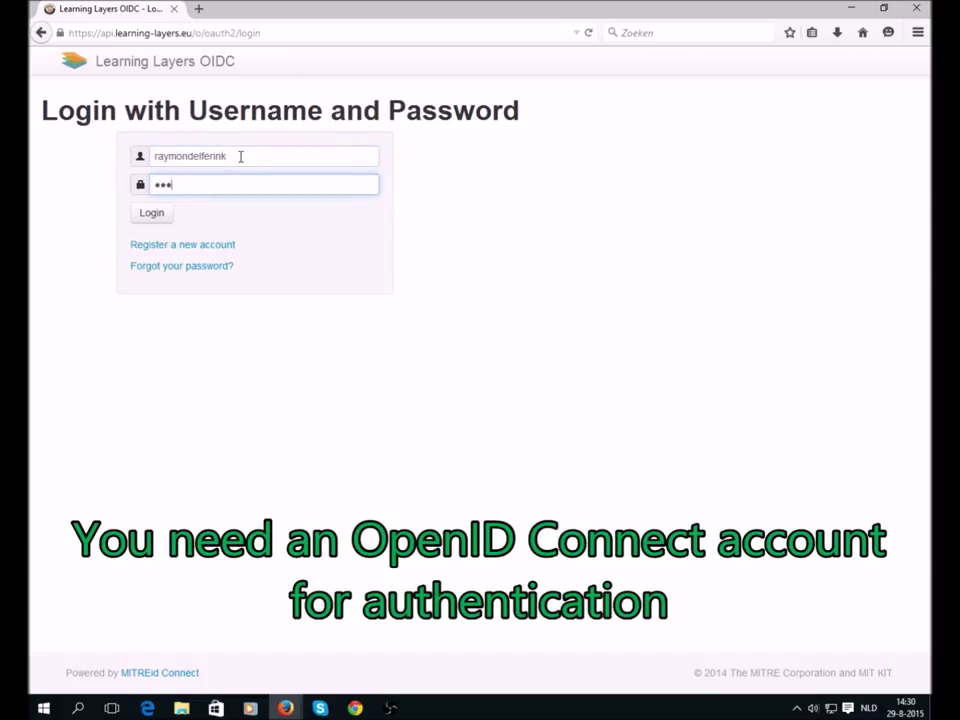
text(*******)
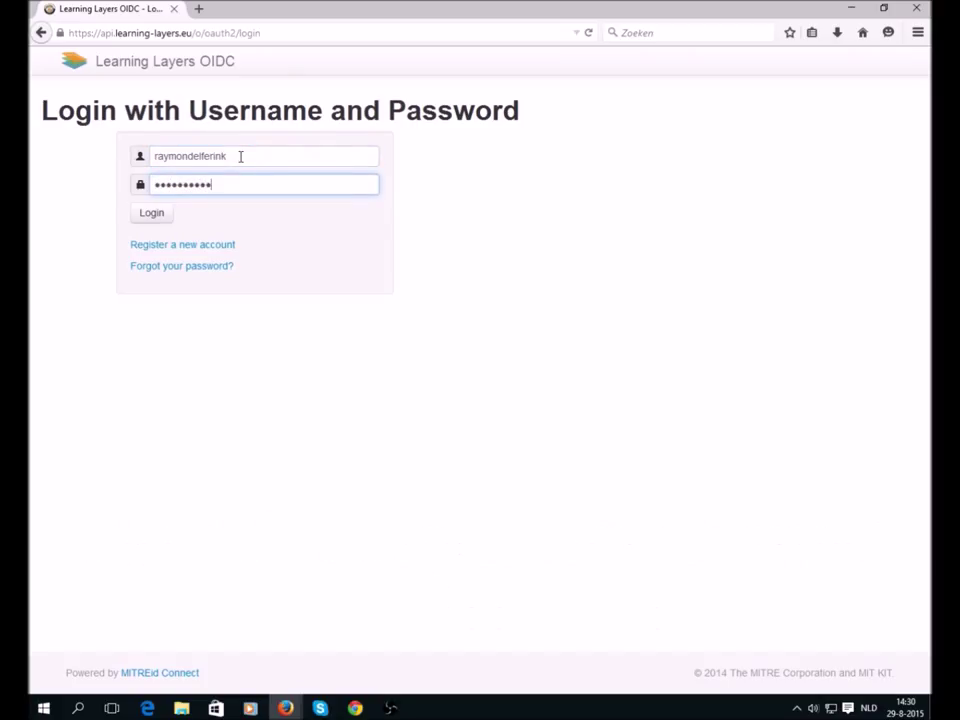
click(141, 213)
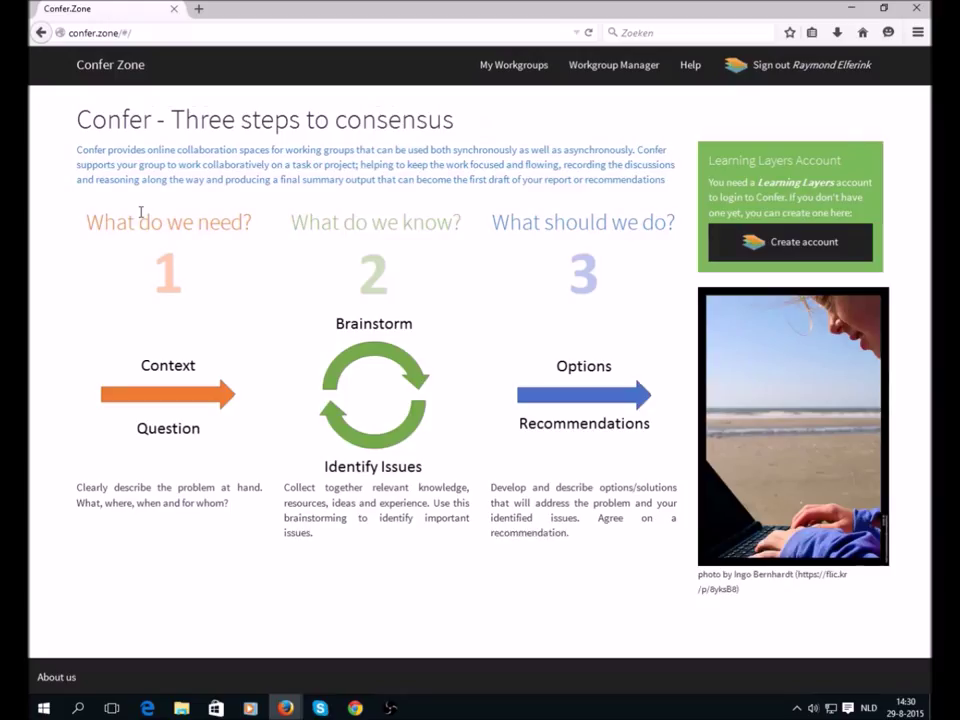
- In Trainees Education Delivery's phase 1, delete 'New information.' from the context text
click(528, 68)
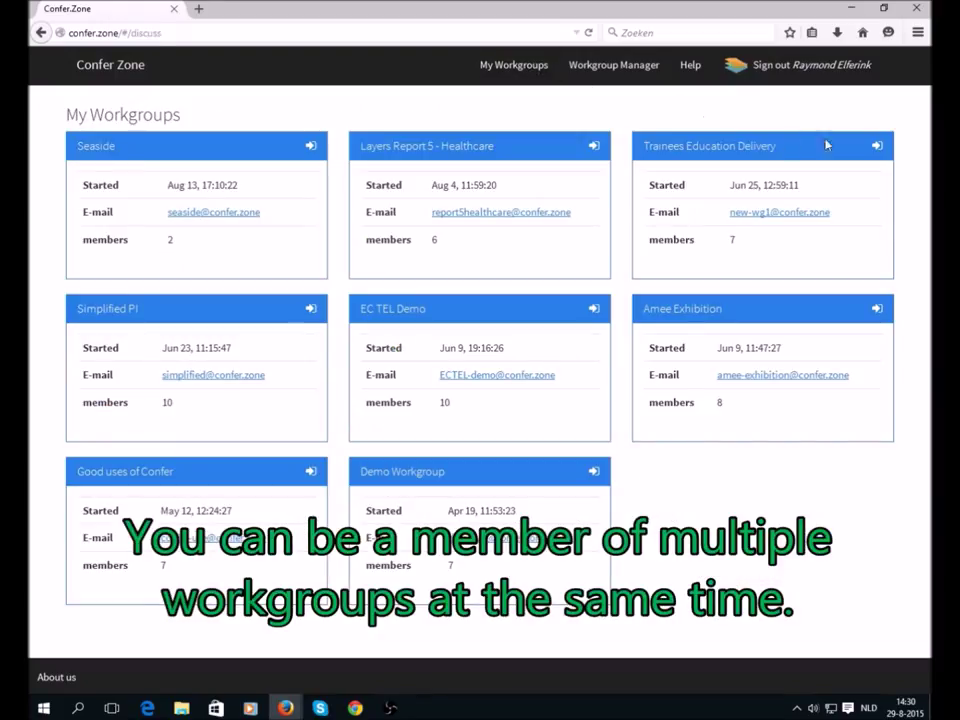
click(878, 148)
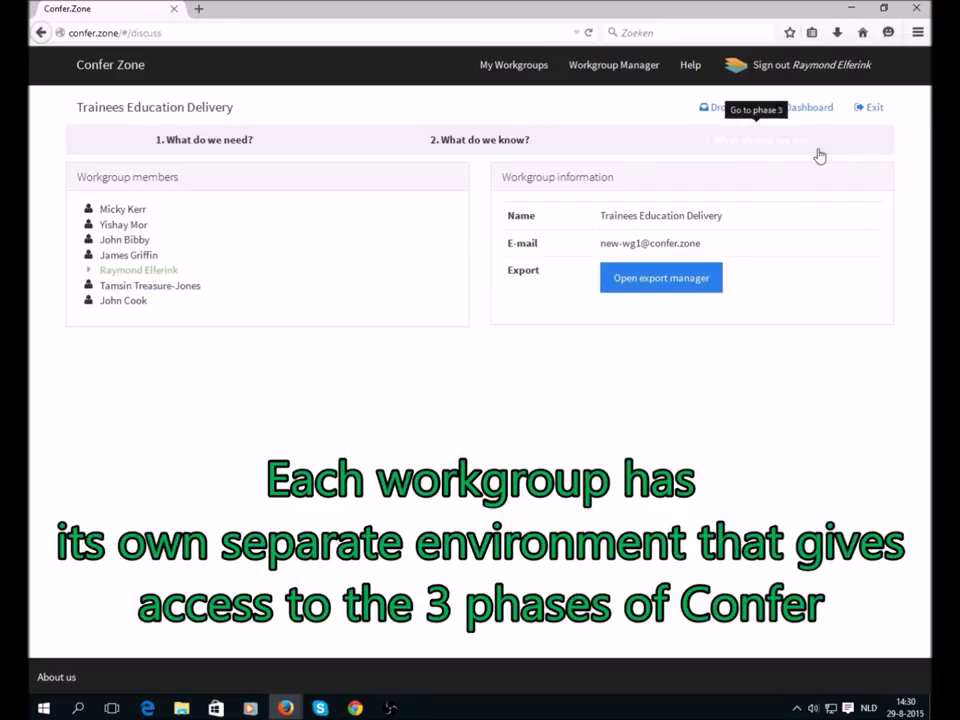
click(240, 143)
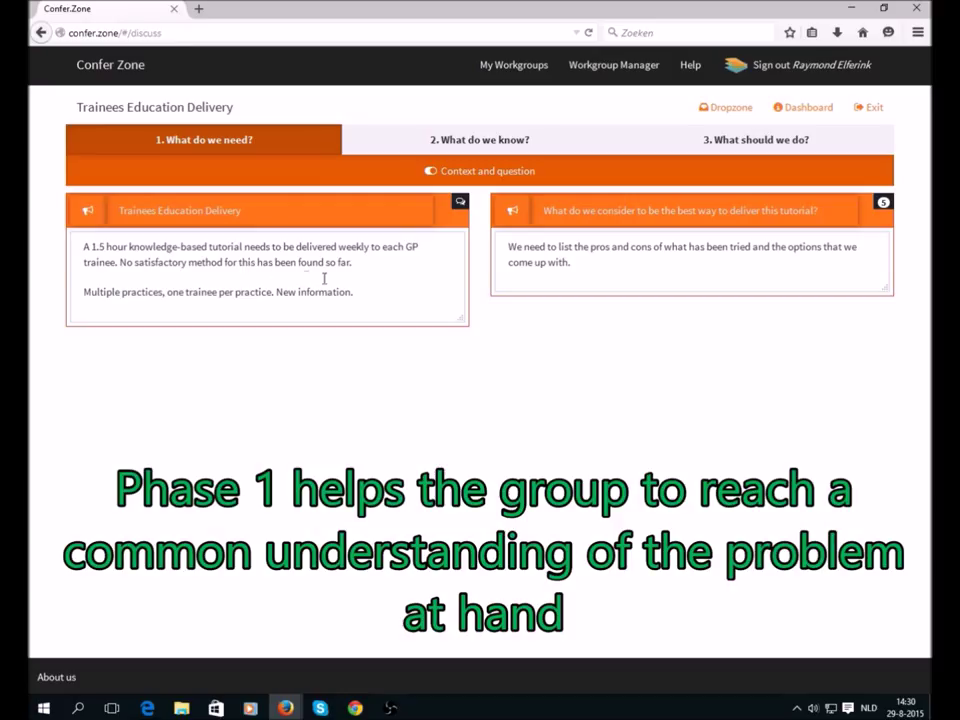
click(365, 293)
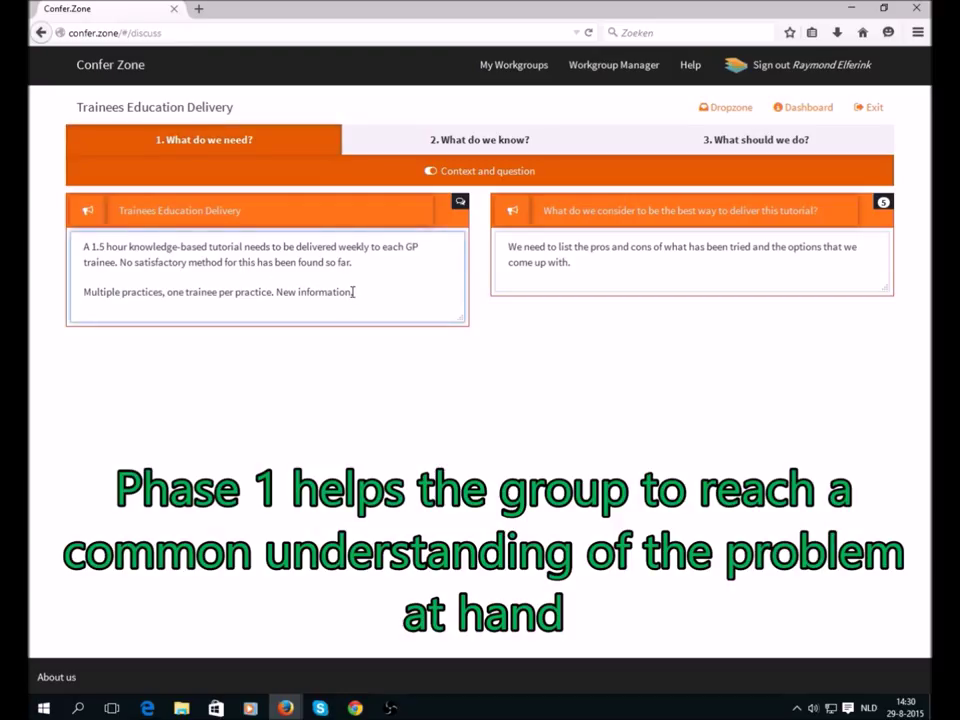
drag(353, 292, 275, 294)
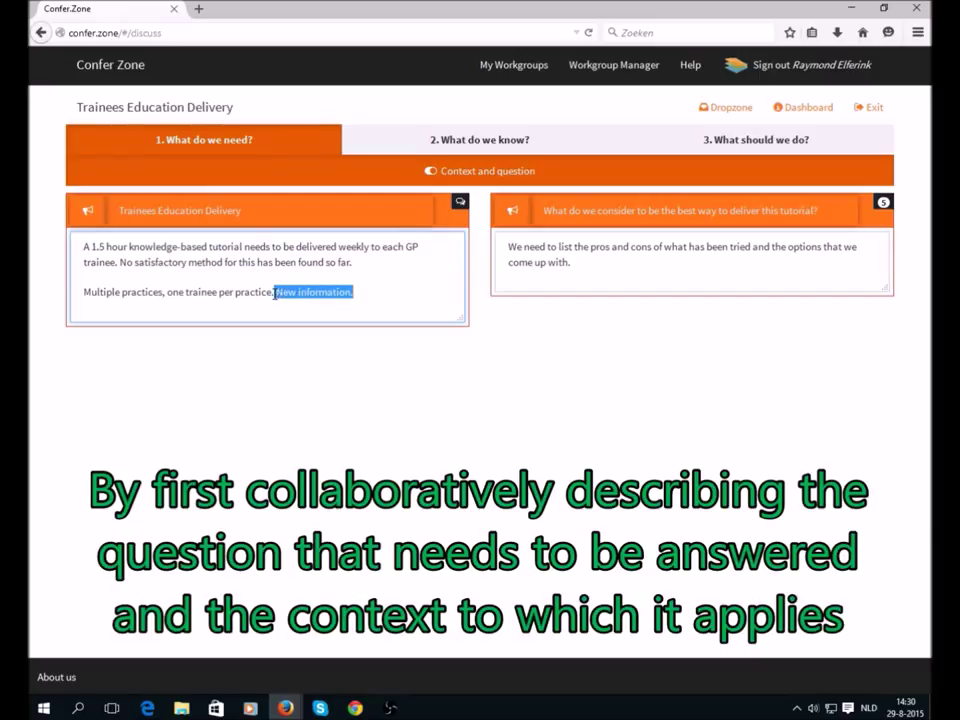
key(BackSpace)
click(354, 280)
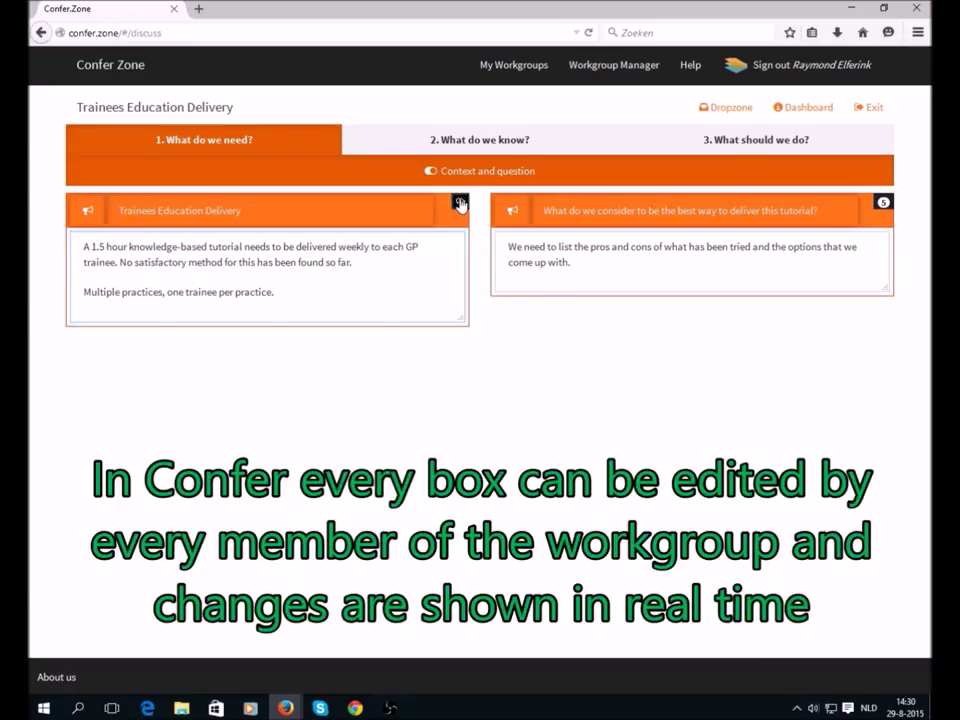
- Post 'Yes, and from anywhere' as a remark reply in the context discussion, then close it
click(460, 202)
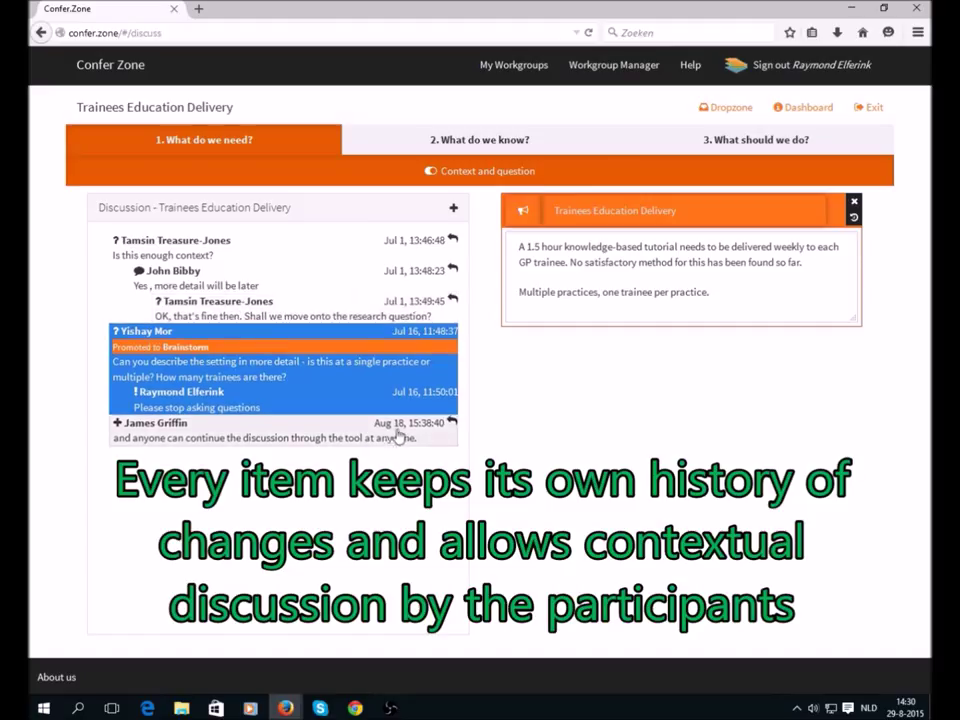
click(452, 424)
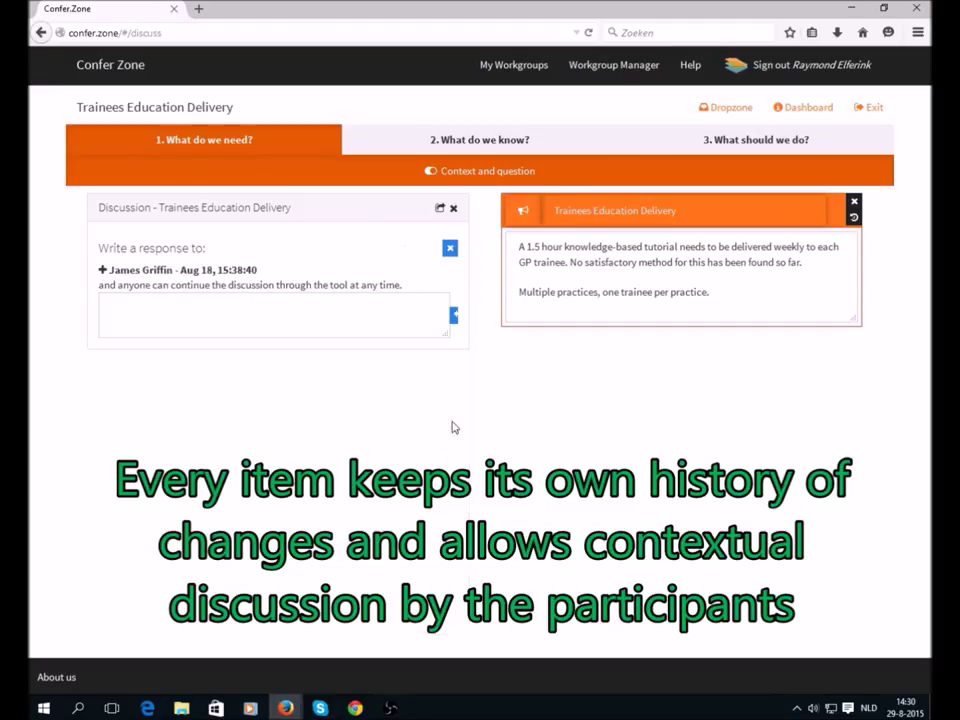
click(362, 309)
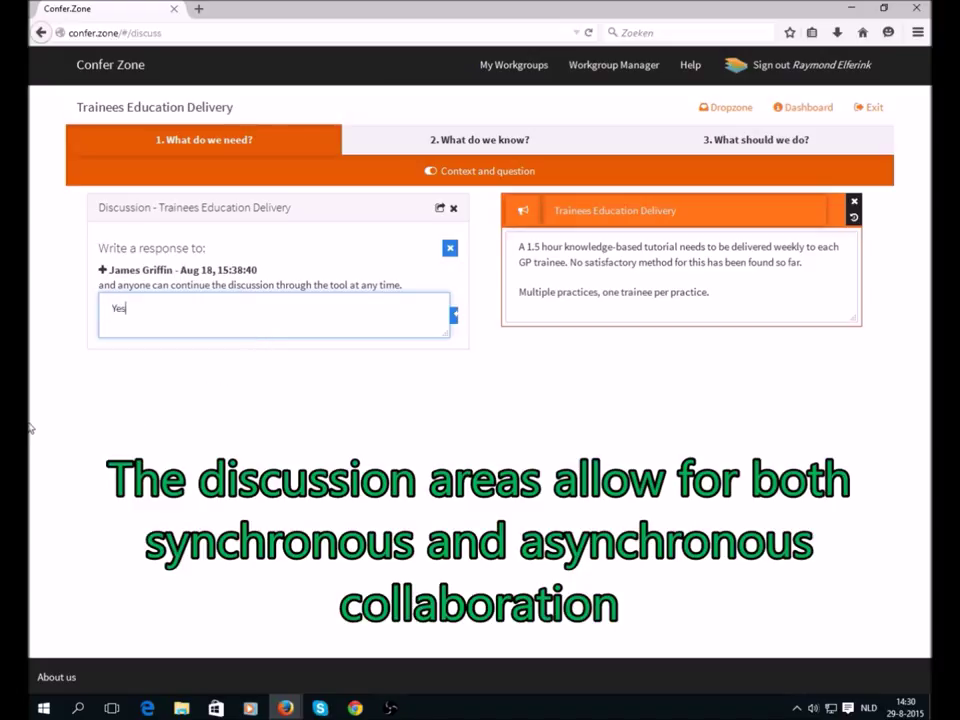
text(Yes, and from anywhere)
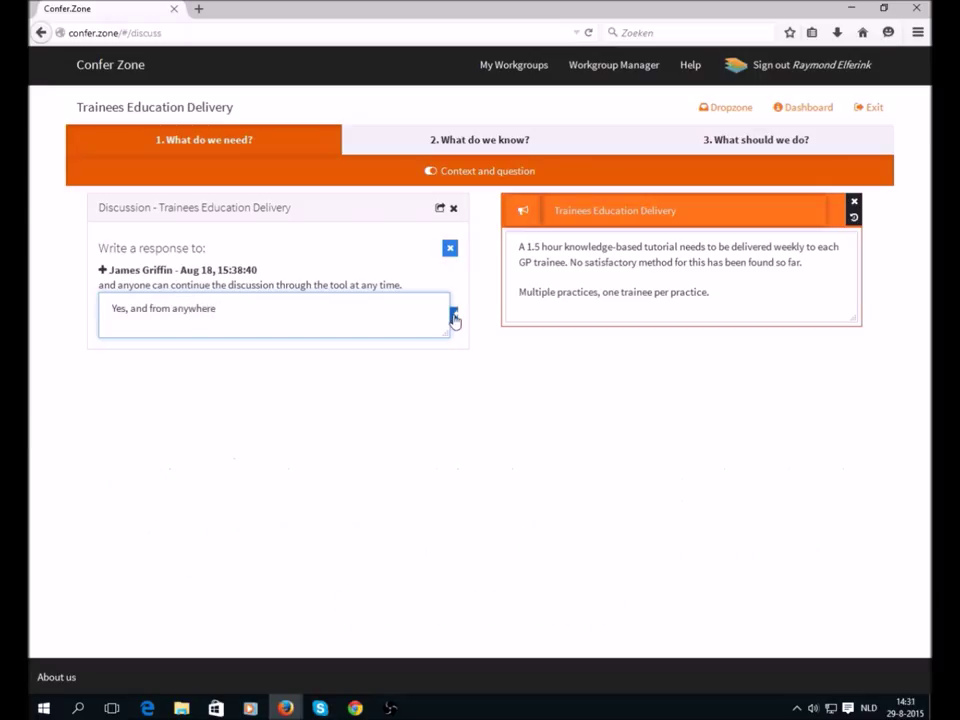
click(453, 314)
click(417, 240)
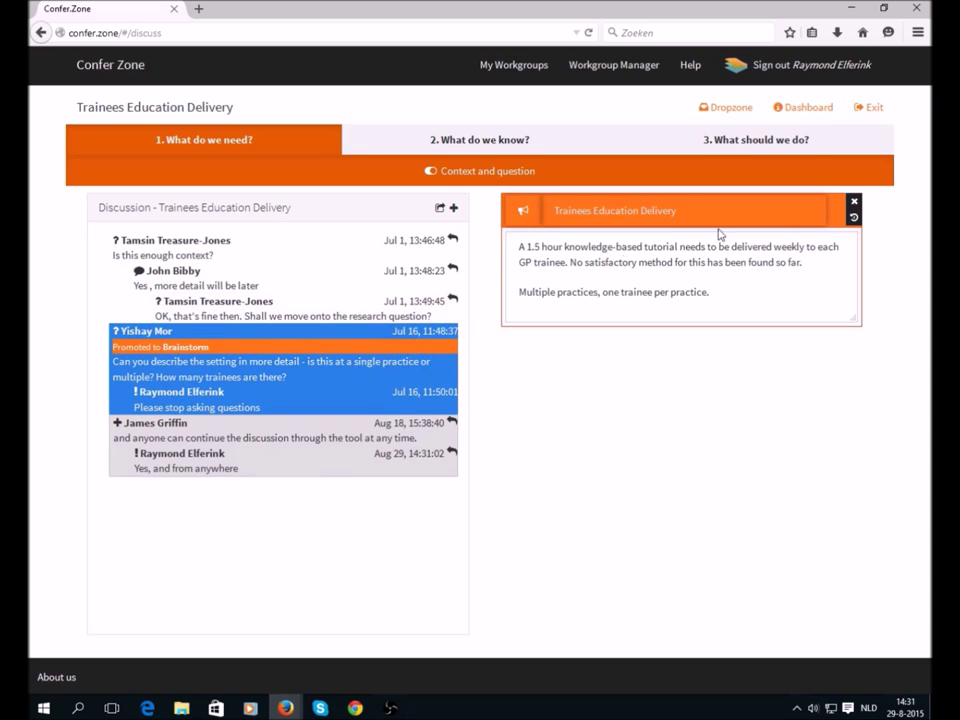
click(855, 207)
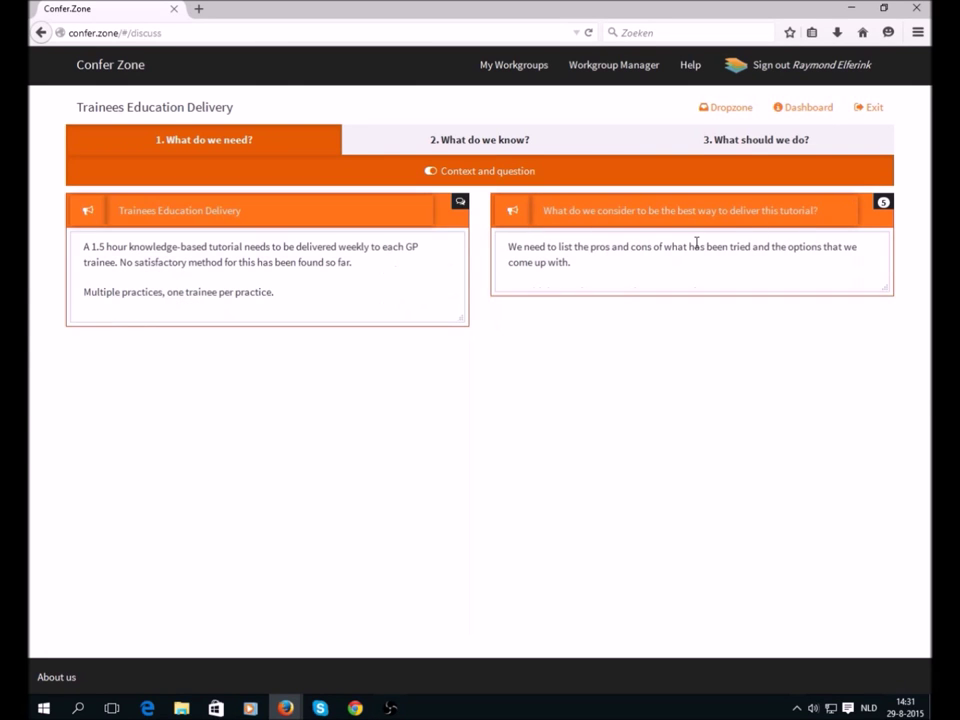
click(508, 148)
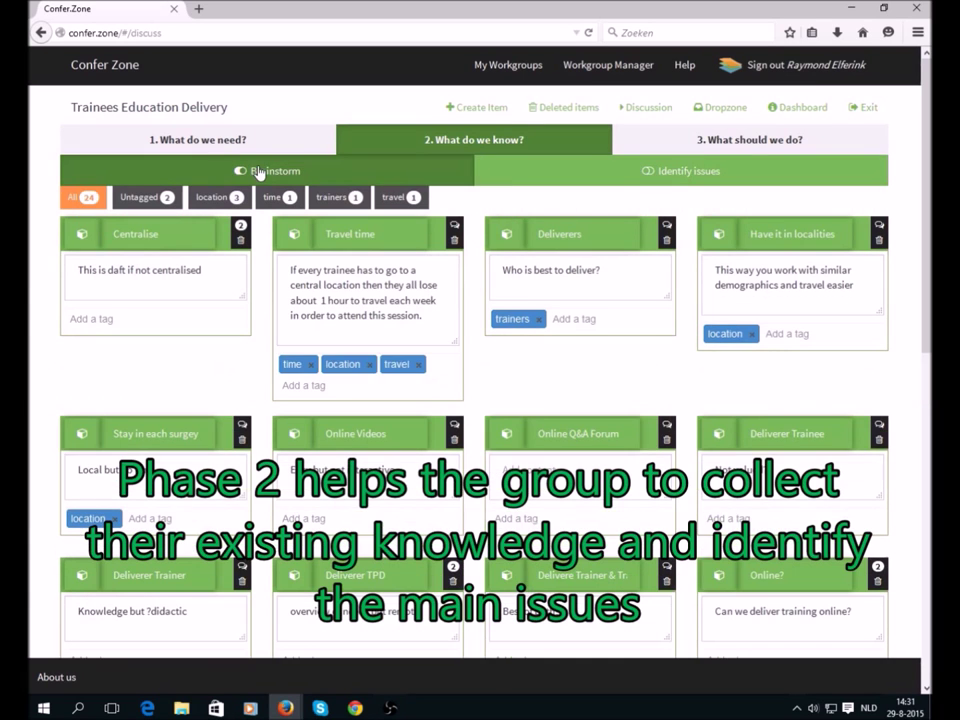
- Add the tag 'peer to peer' to the Deliverers brainstorm item
click(214, 260)
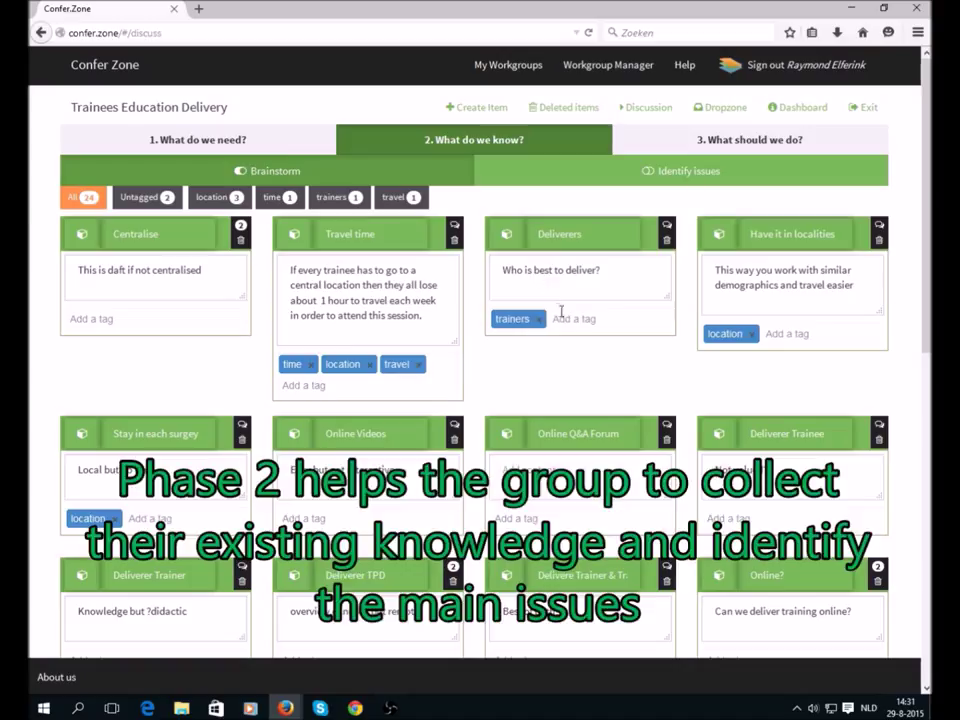
click(561, 318)
text(pee)
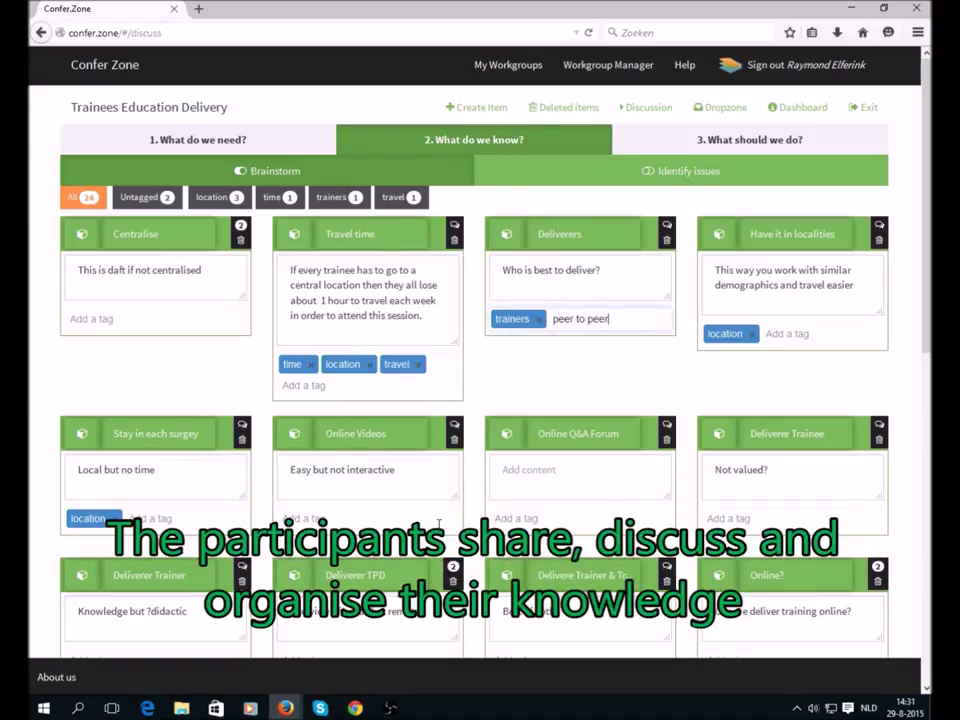
text(r to peer)
key(Return)
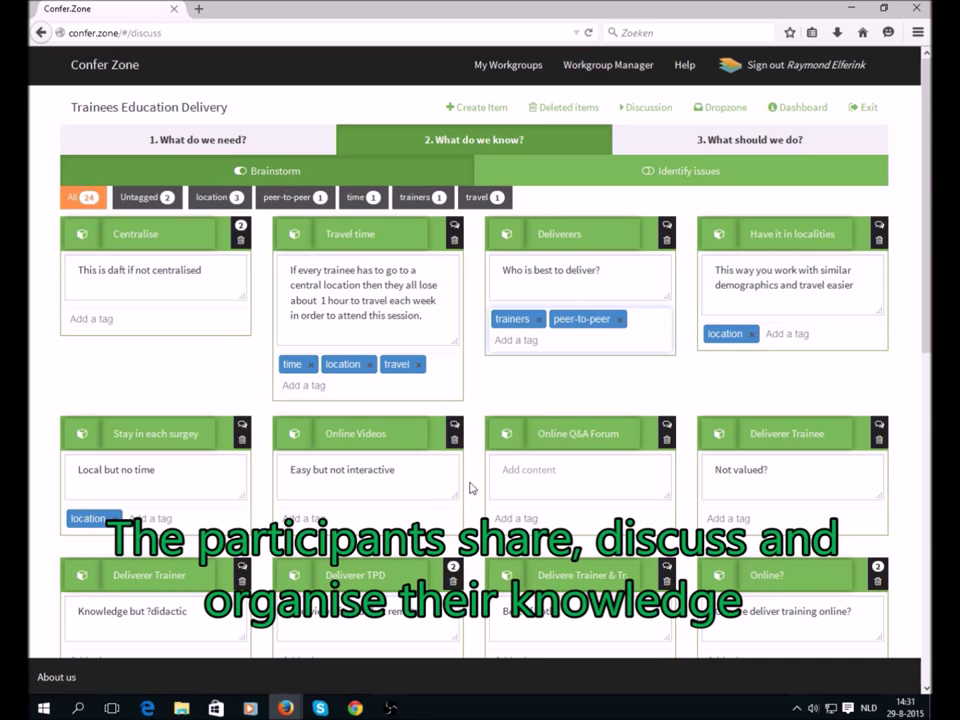
scroll(657, 333, down, 1)
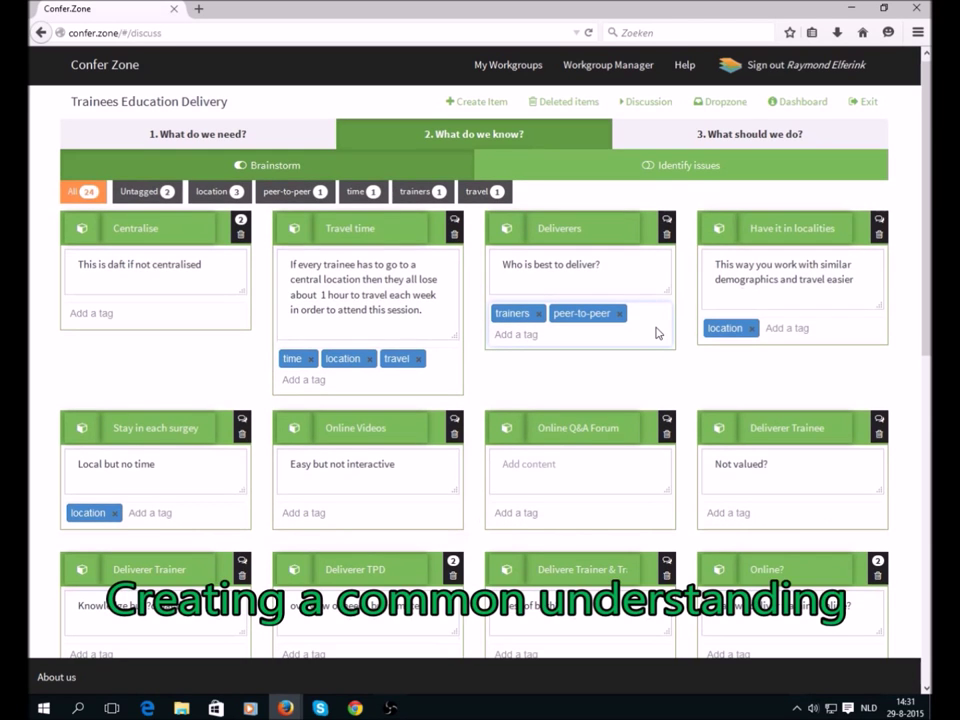
scroll(657, 333, down, 5)
scroll(649, 339, up, 1)
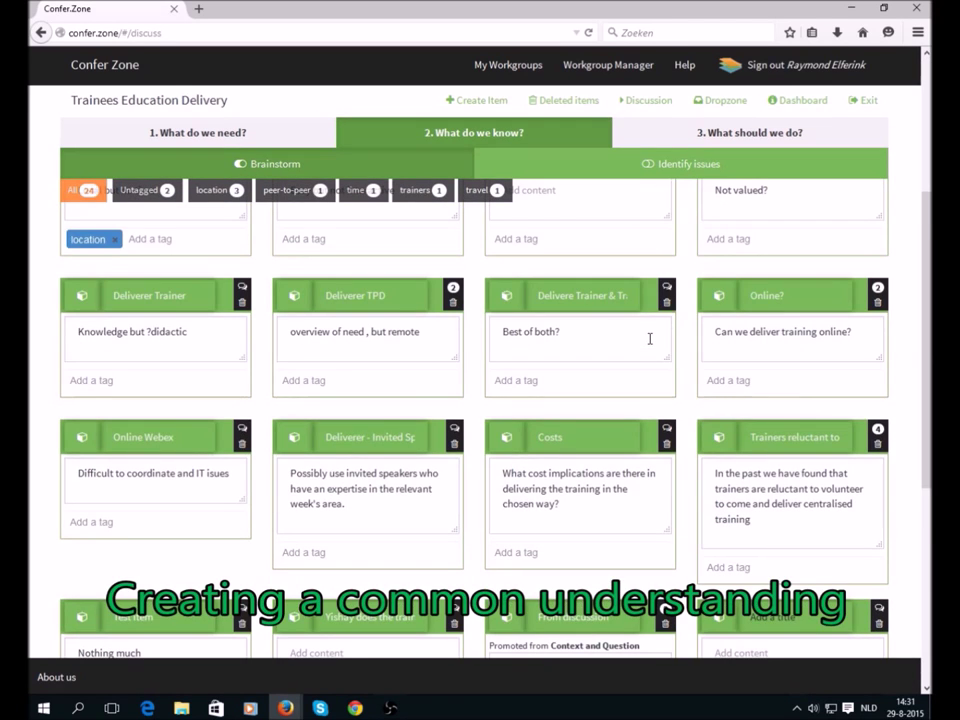
scroll(649, 339, up, 4)
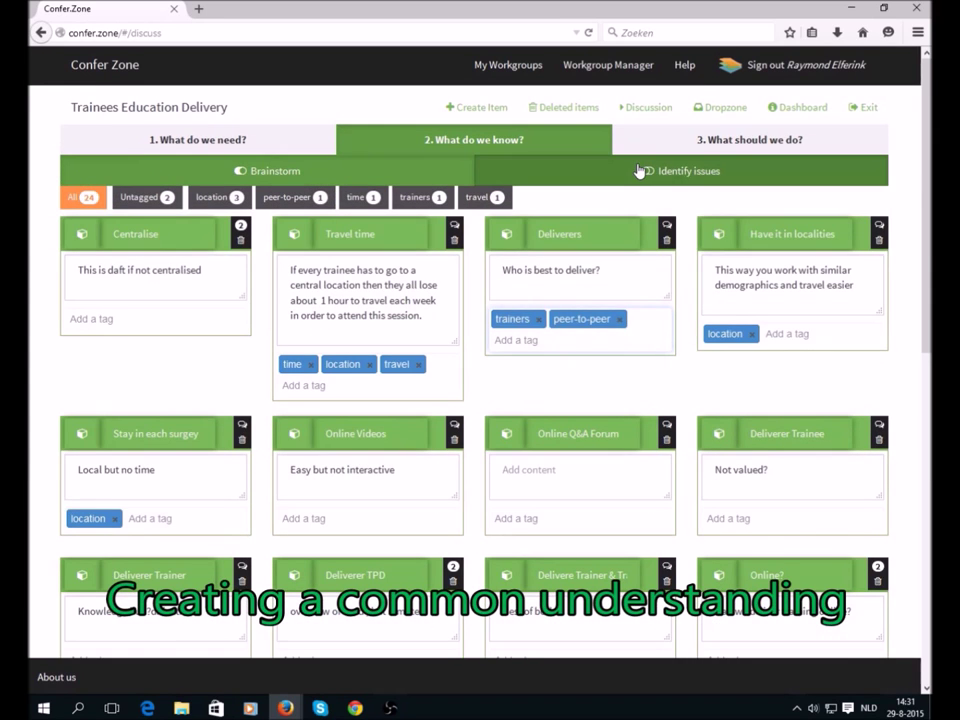
- Delete the empty third dropzone item from the identified issues, then go to phase 3 options
click(640, 171)
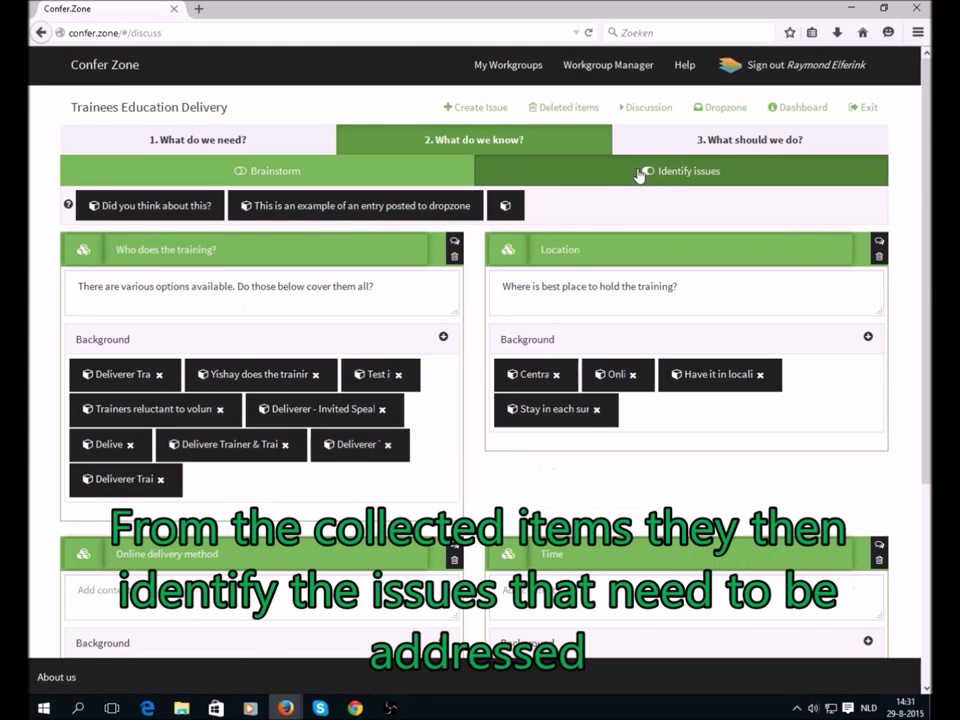
click(507, 207)
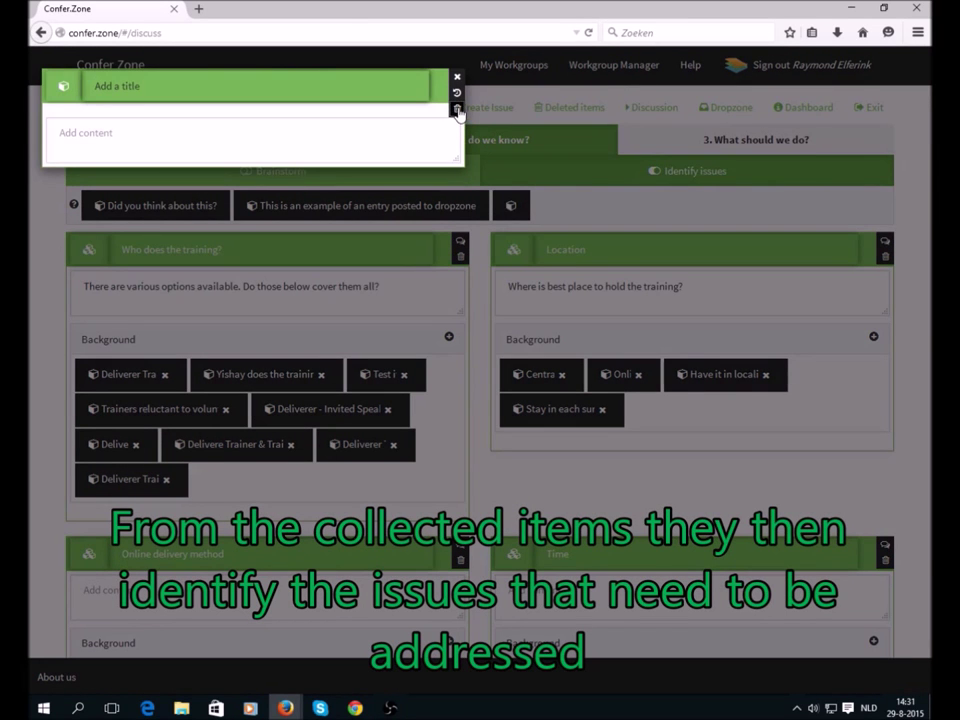
click(457, 109)
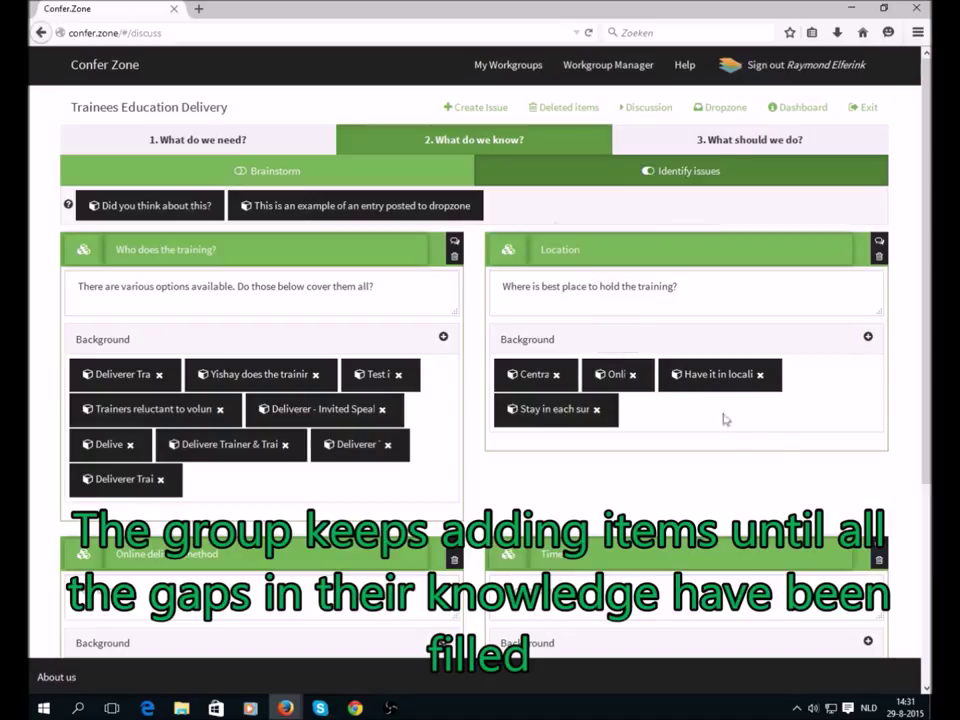
drag(929, 315, 929, 341)
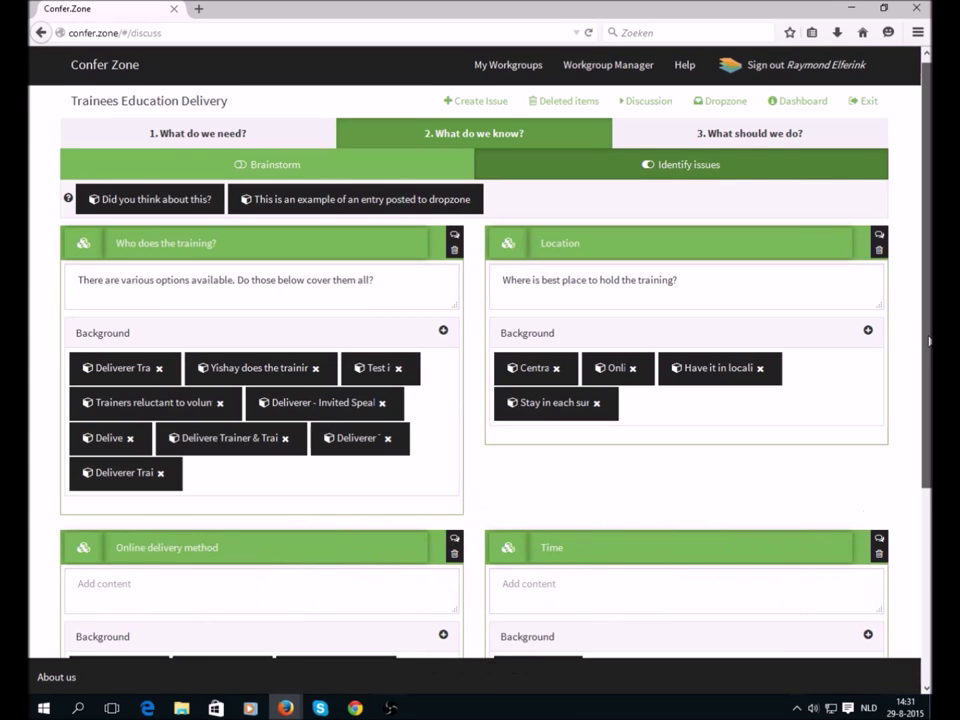
click(733, 145)
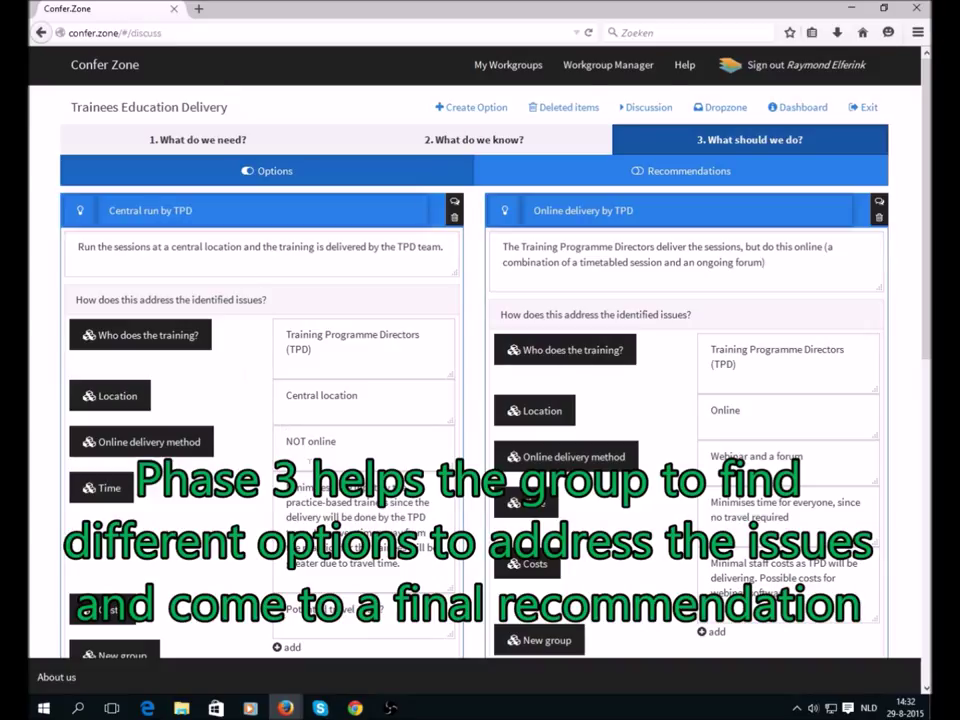
- Show the Recommendations for Central run by TPD, Online delivery by TPD and the final recommendation text
scroll(318, 497, down, 1)
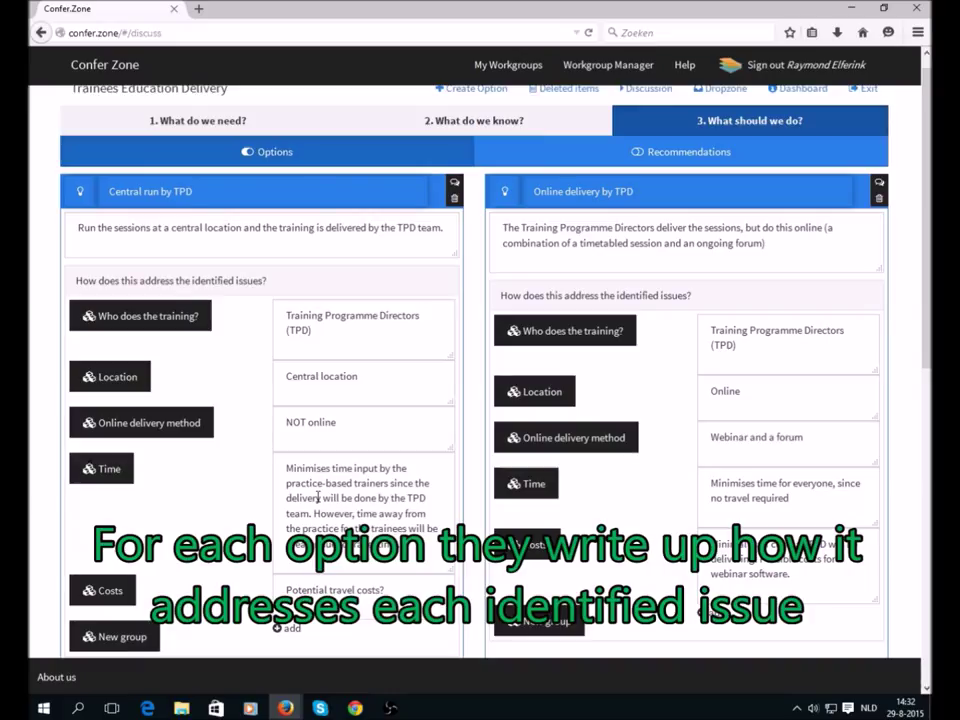
scroll(318, 497, up, 1)
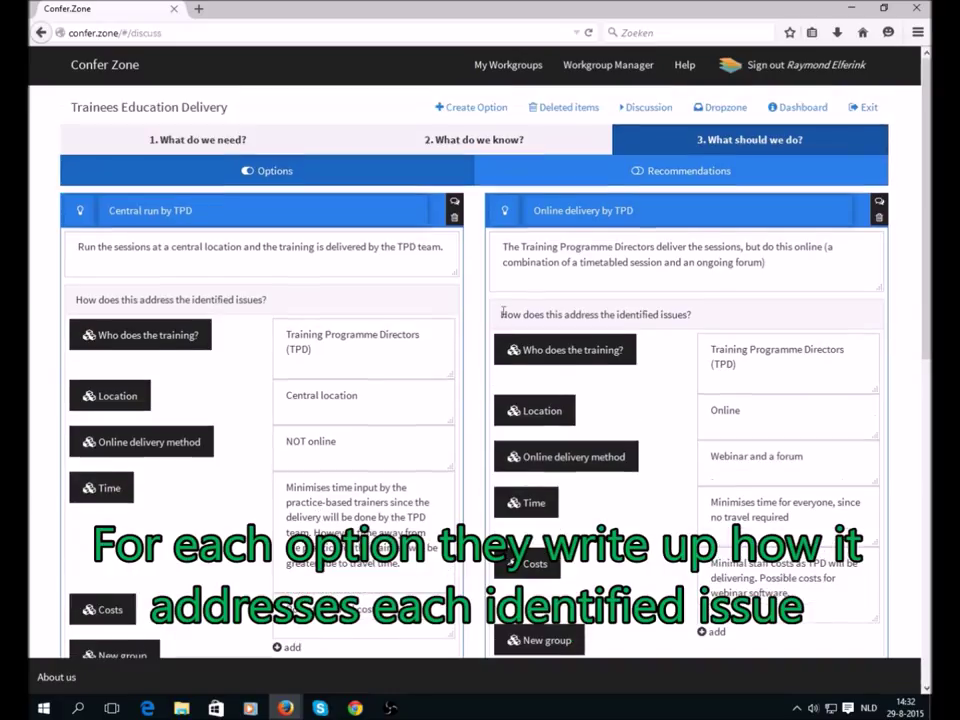
click(663, 174)
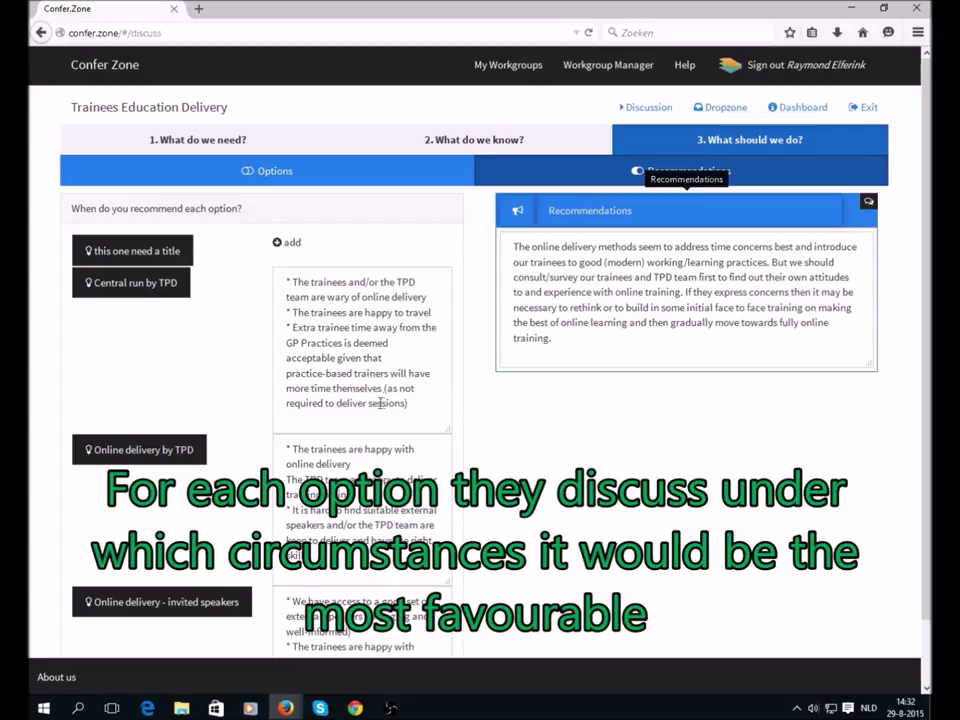
click(412, 403)
click(352, 466)
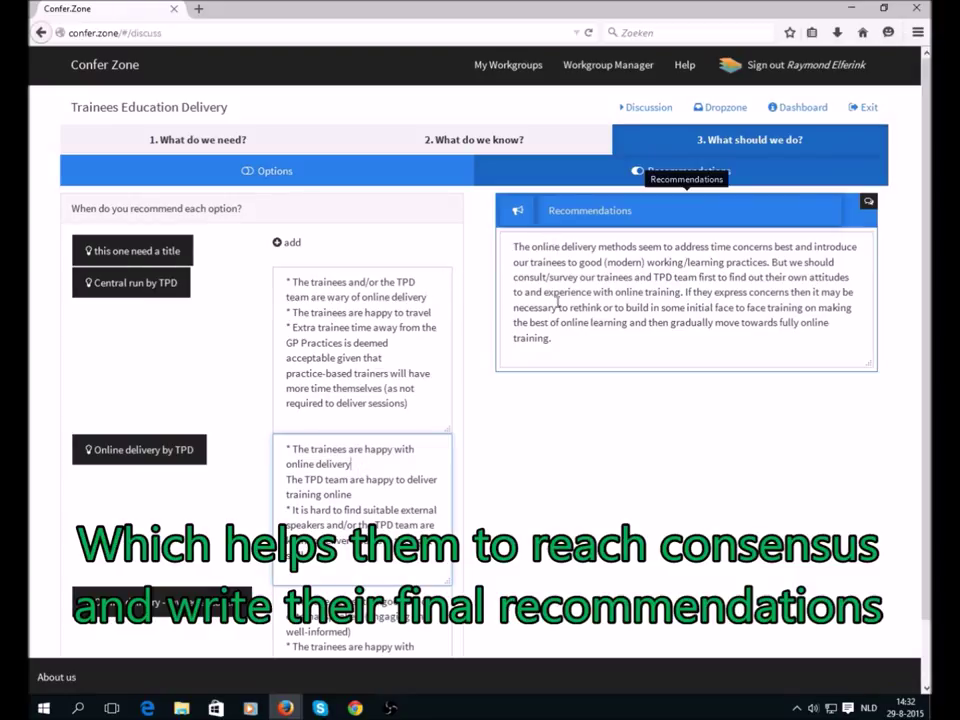
click(559, 339)
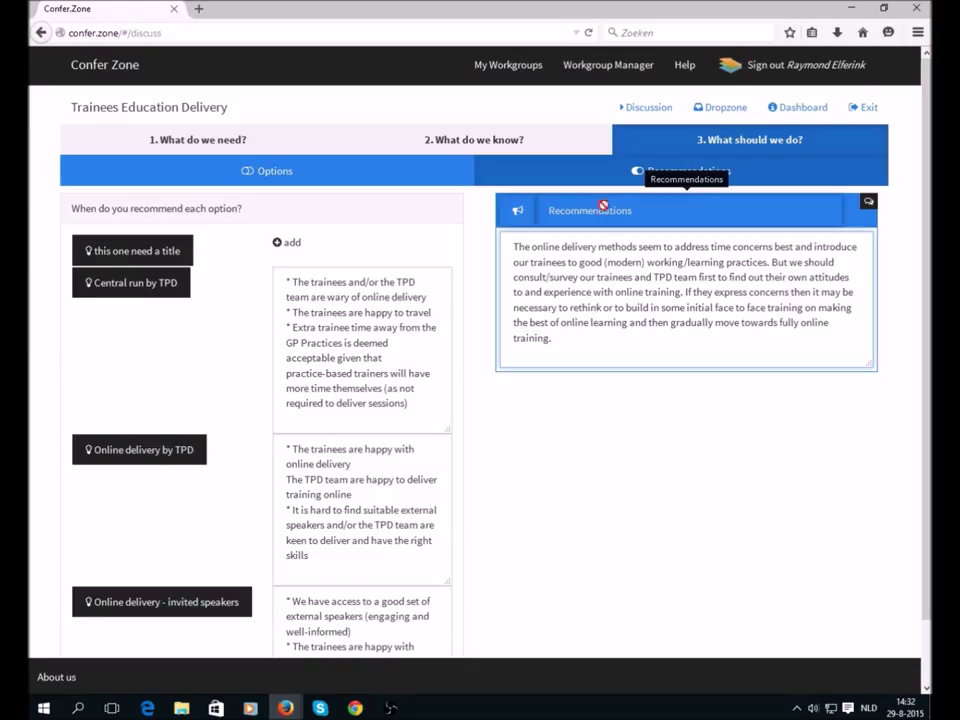
- Open the workgroup dashboard and highlight the workgroup's e-mail address
click(786, 109)
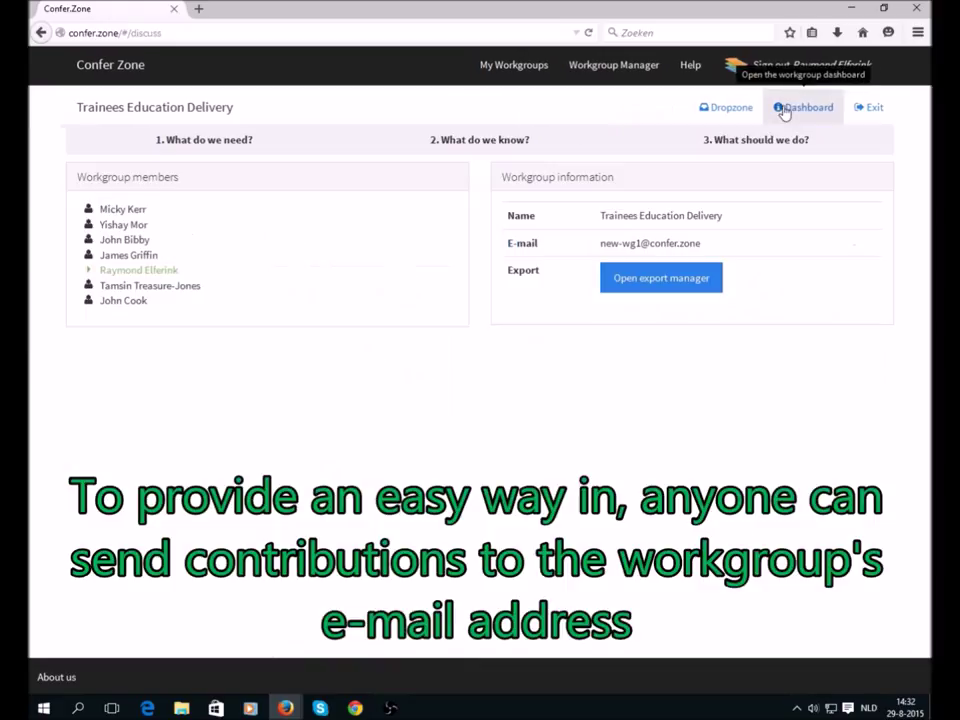
drag(603, 243, 705, 250)
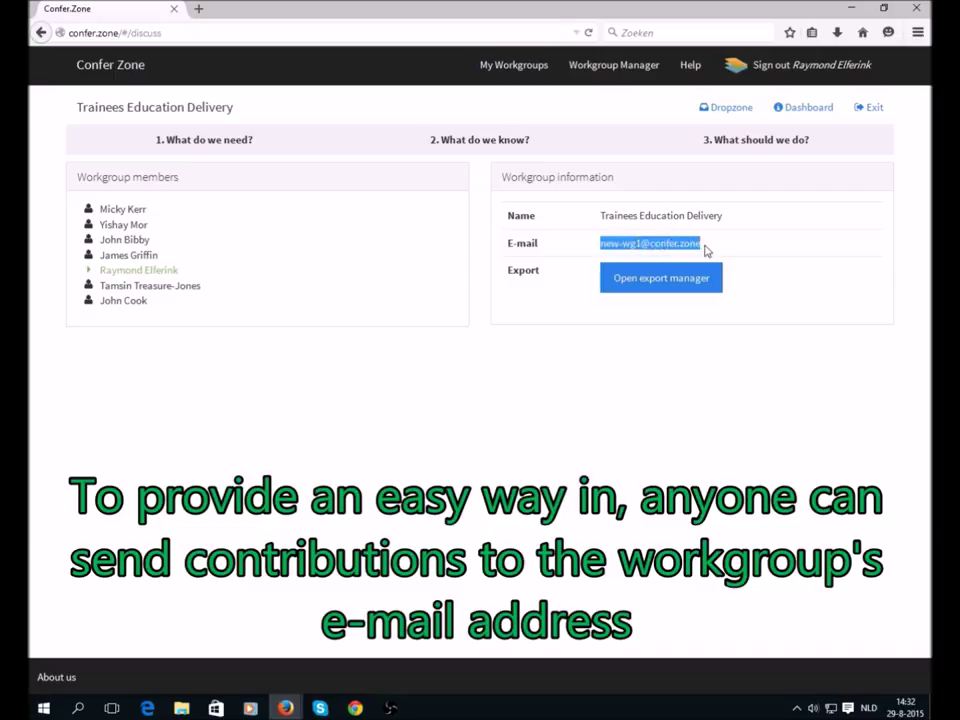
click(705, 249)
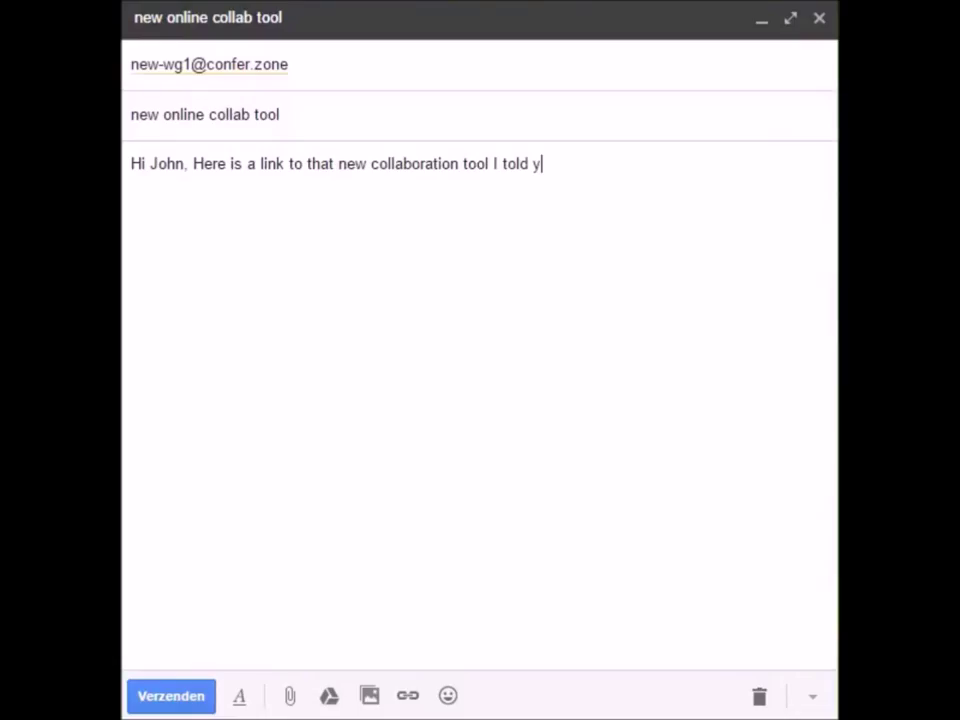
text(ou about yesterday)
key(BackSpace)
key(BackSpace)
key(BackSpace)
key(BackSpace)
key(BackSpace)
key(BackSpace)
key(BackSpace)
key(BackSpace)
key(BackSpace)
text(last night)
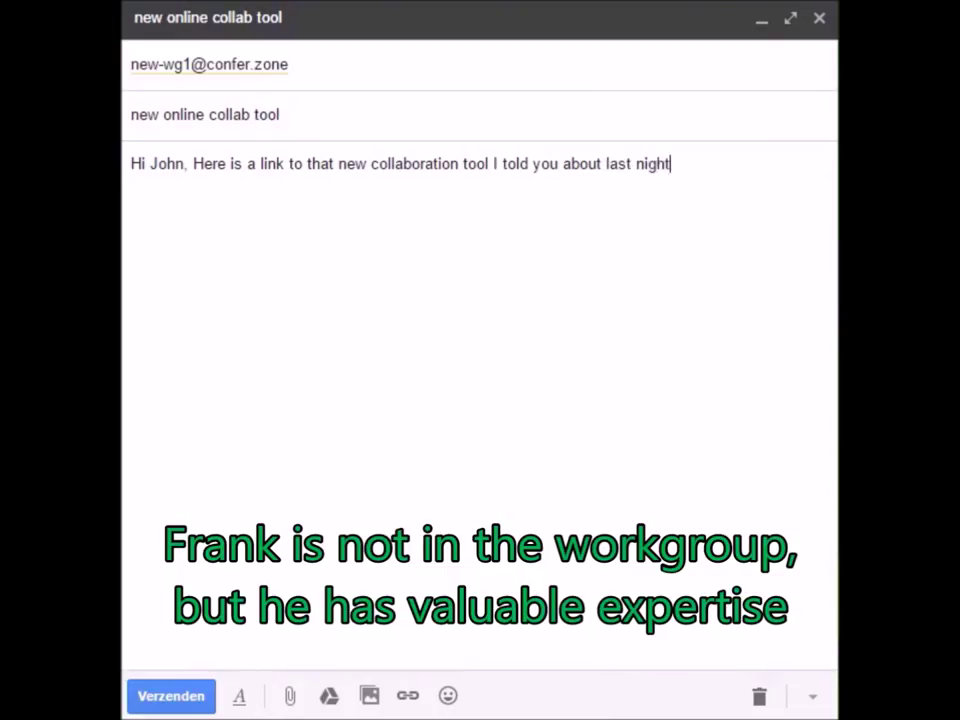
text(:)
key(Return)
key(Return)
text(http://some.n)
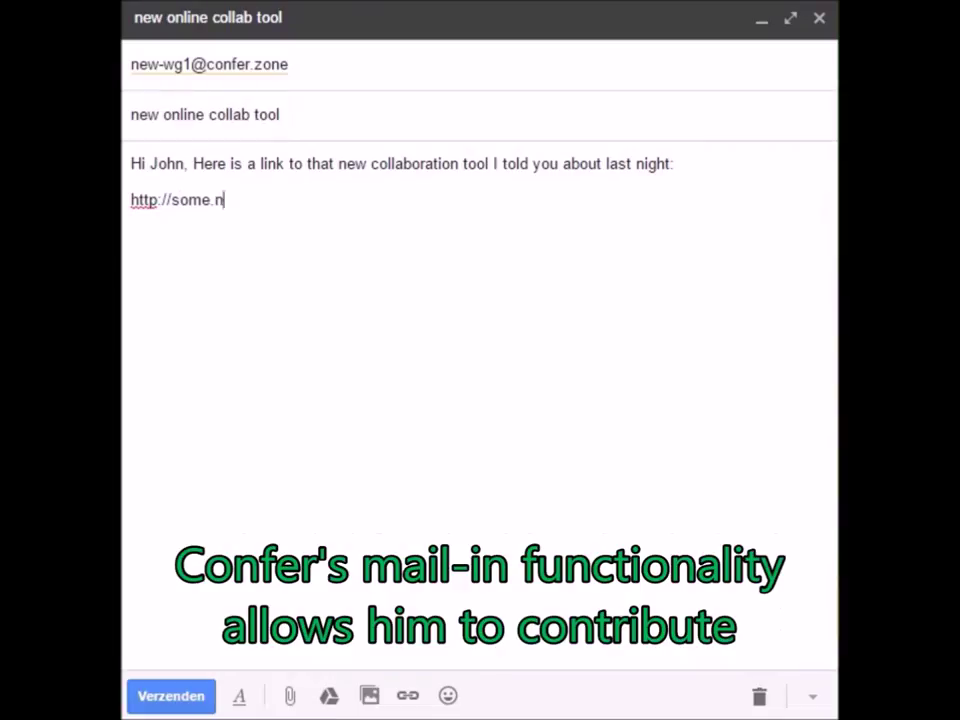
text(ew.tool/info)
key(Return)
key(Return)
- Add the closing line 'I hope it helps you!' and a 'Cheers' sign-off with the sender's name
text(I hope it )
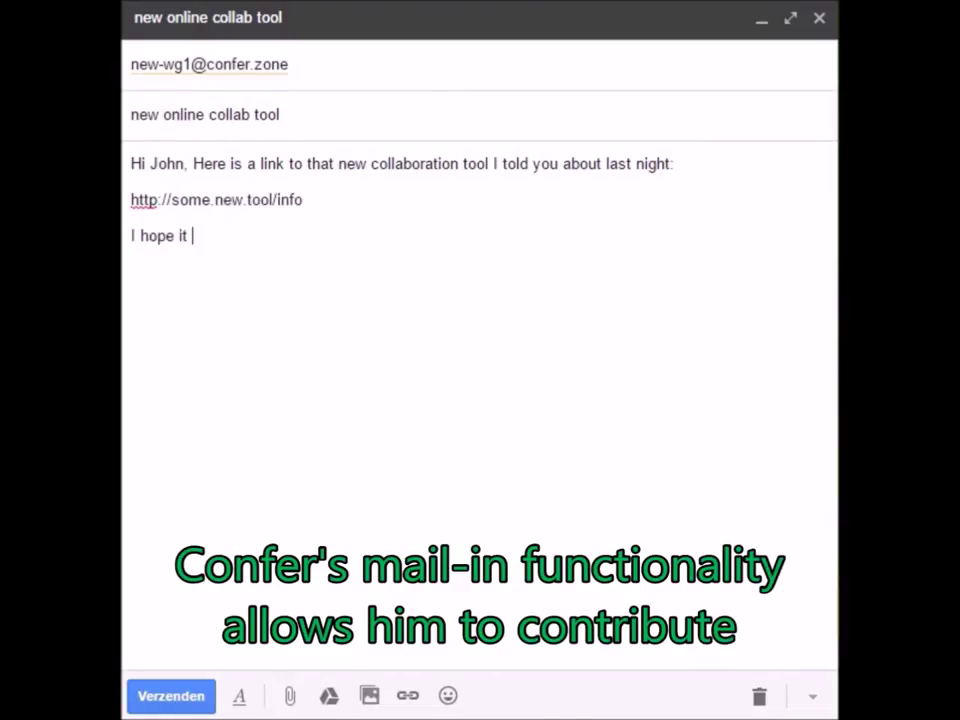
text(helps ou!@)
key(BackSpace)
key(BackSpace)
key(BackSpace)
key(BackSpace)
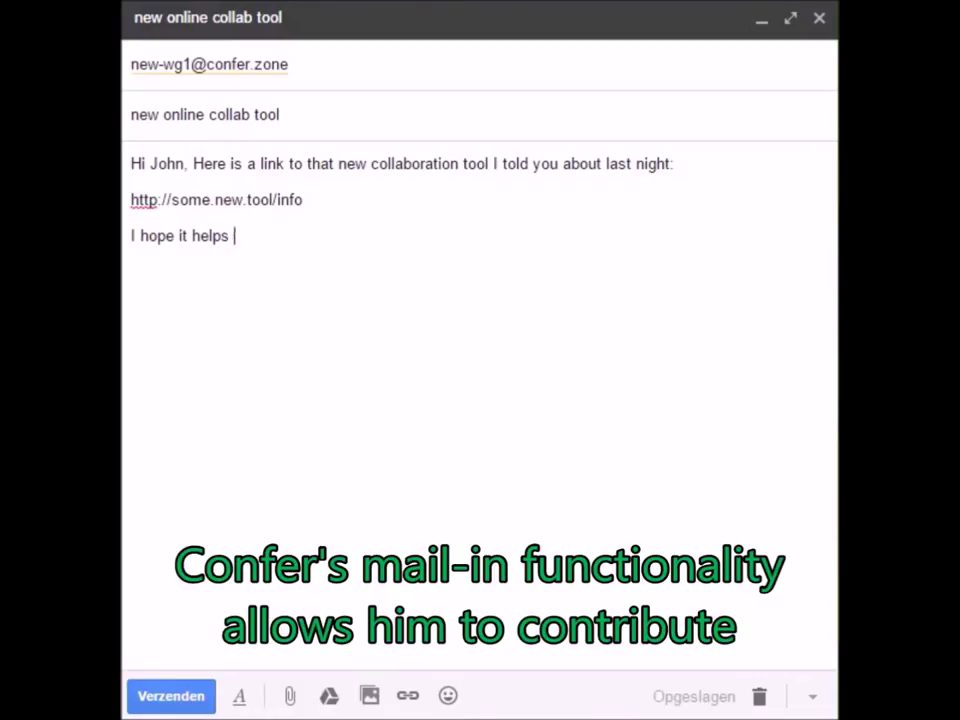
text(uy)
key(BackSpace)
key(BackSpace)
text(ou! )
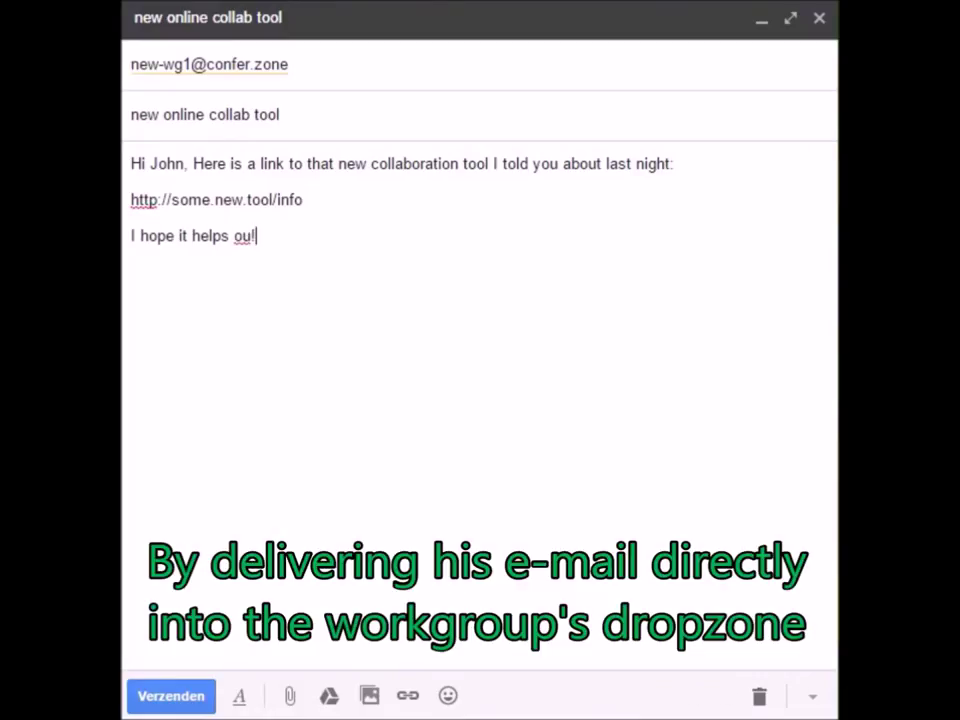
text(Cheers, Frank)
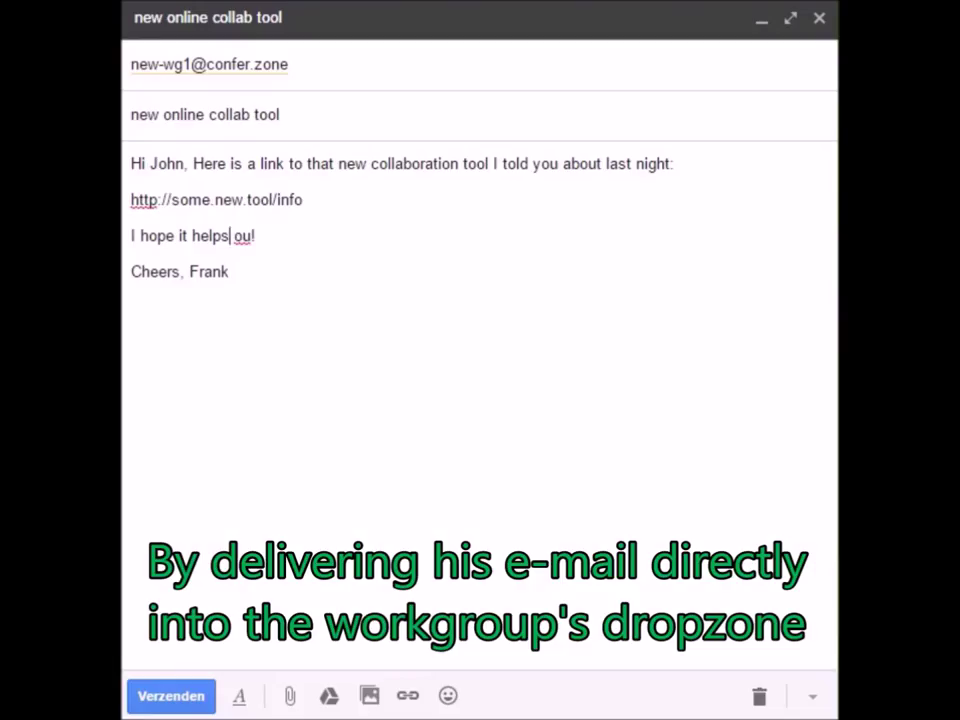
key(Right)
text(y)
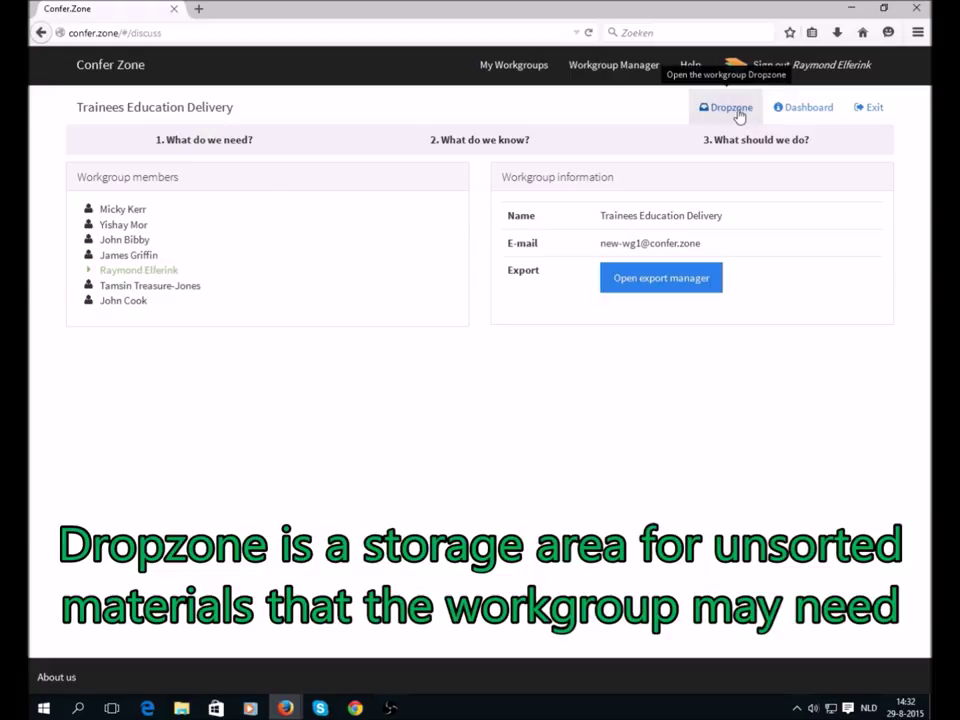
- Promote the emailed 'new online collab tool' Dropzone item to the brainstorm
click(737, 108)
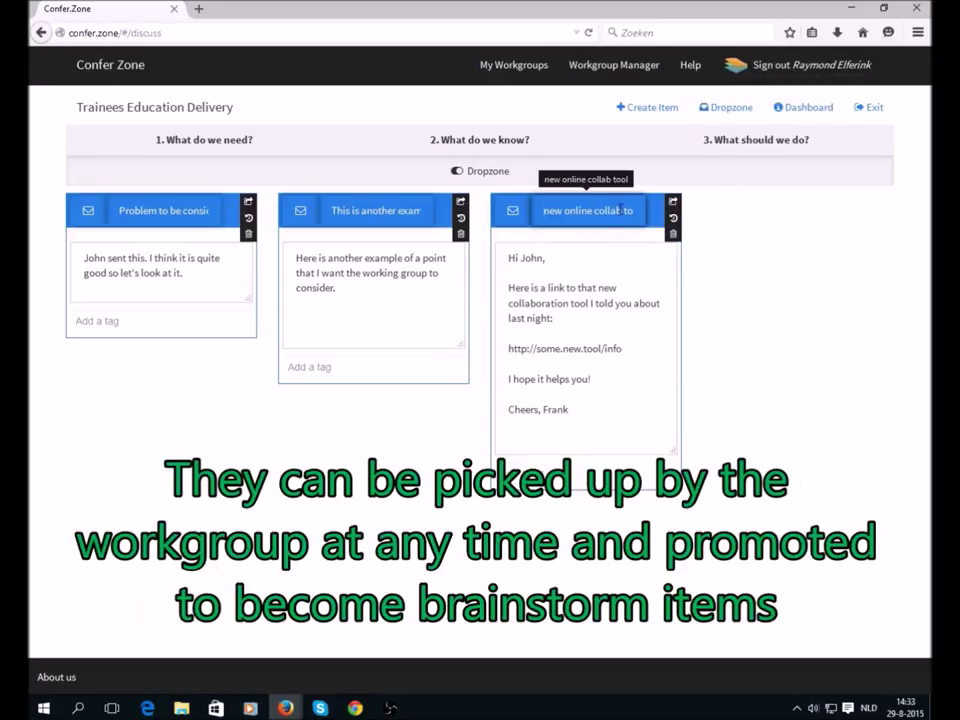
click(568, 271)
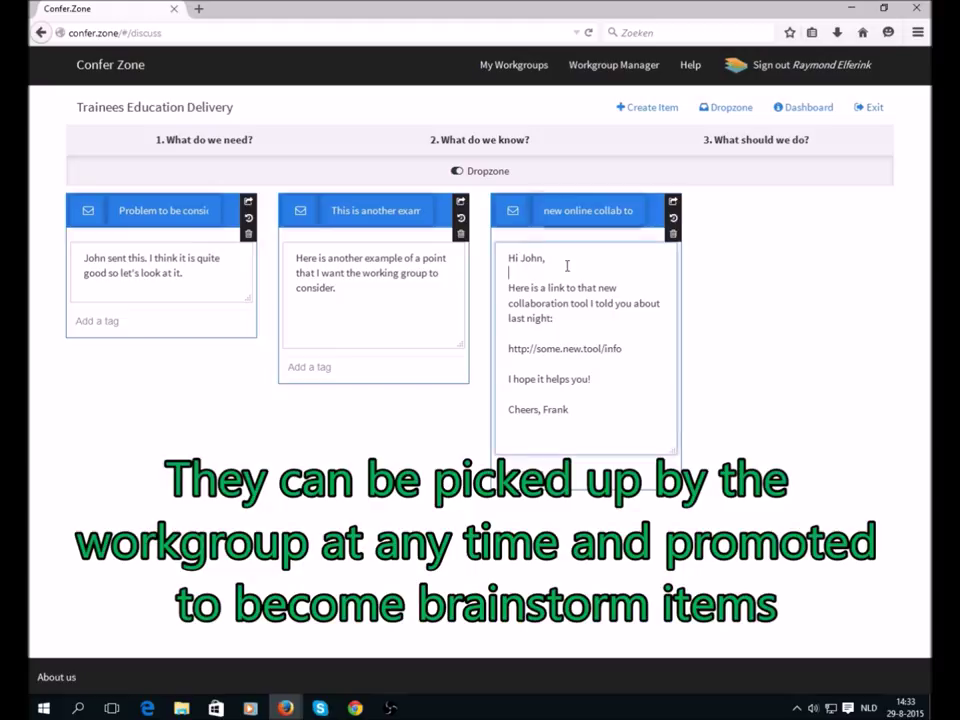
click(574, 394)
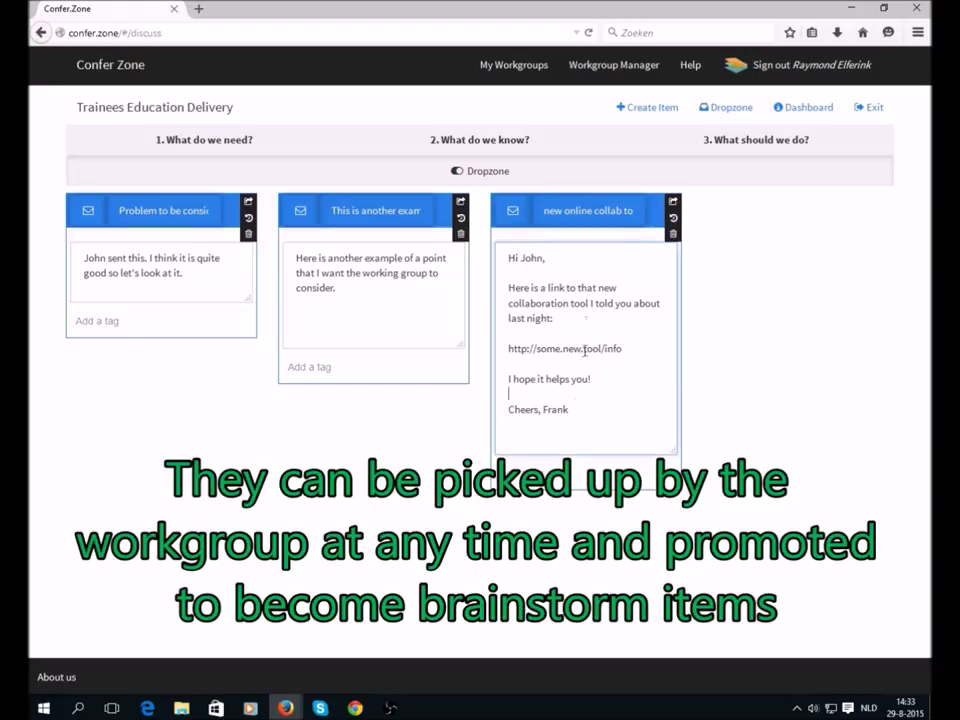
click(673, 203)
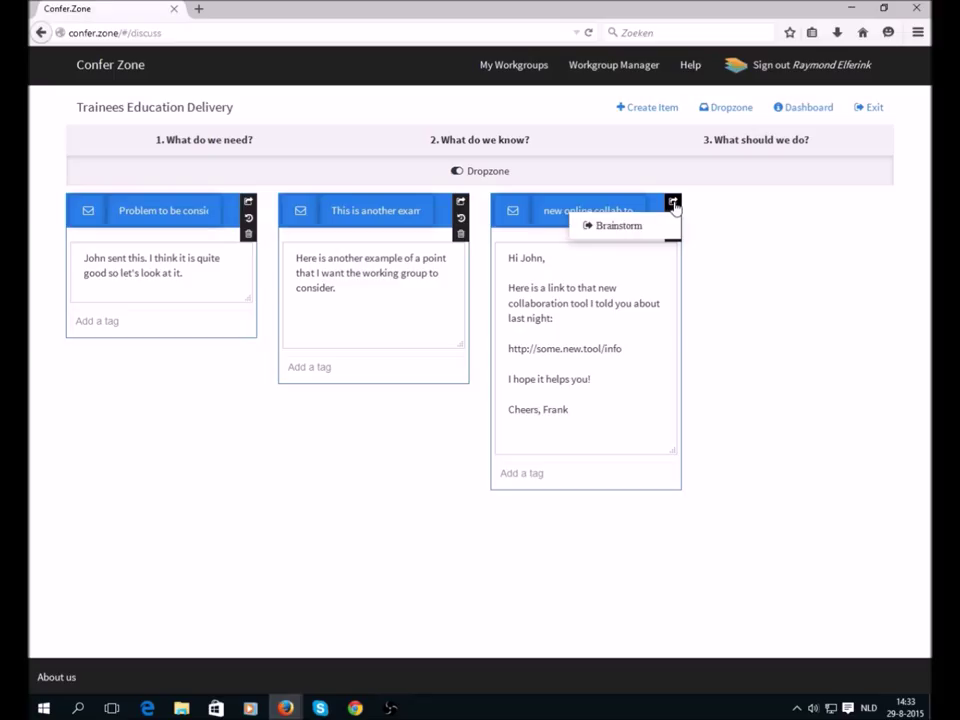
click(620, 226)
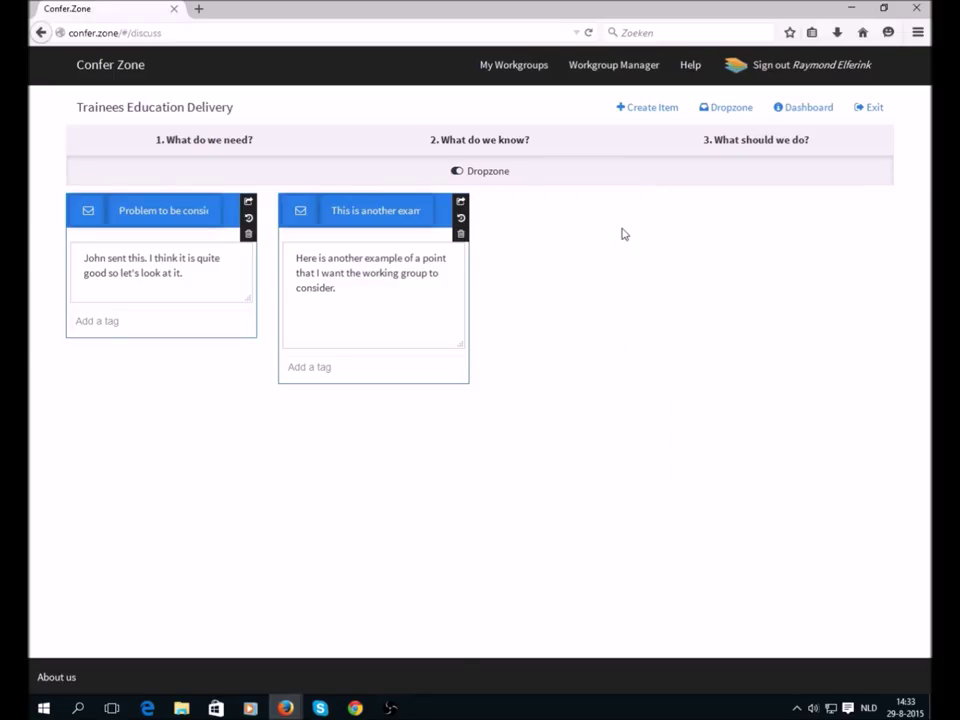
- Open phase 2 'What do we know?' and show the identified issues
click(394, 139)
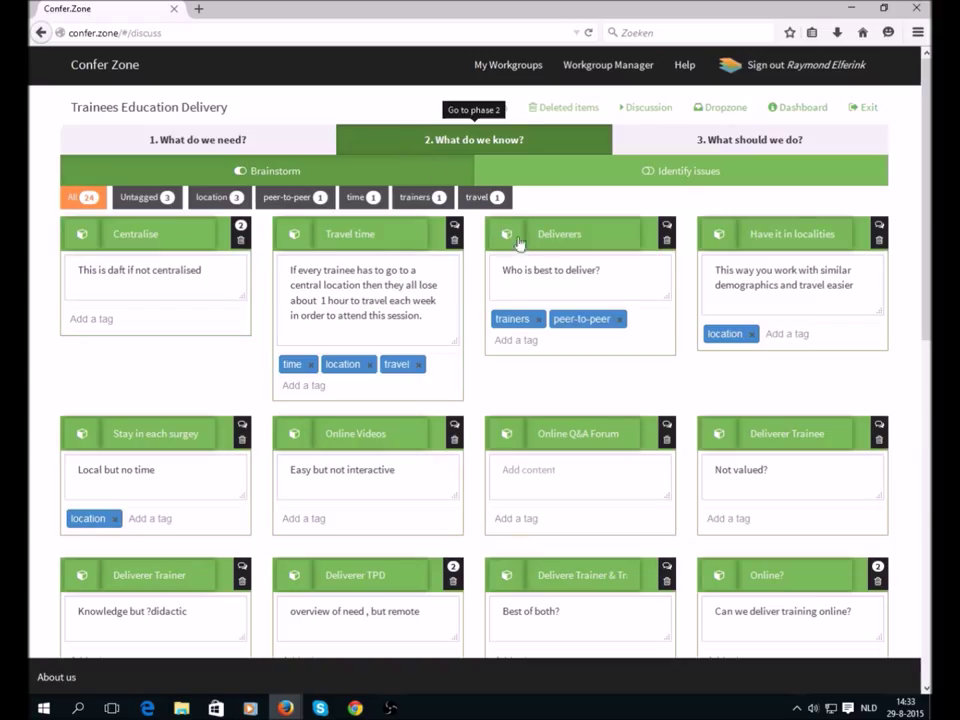
scroll(913, 368, down, 1)
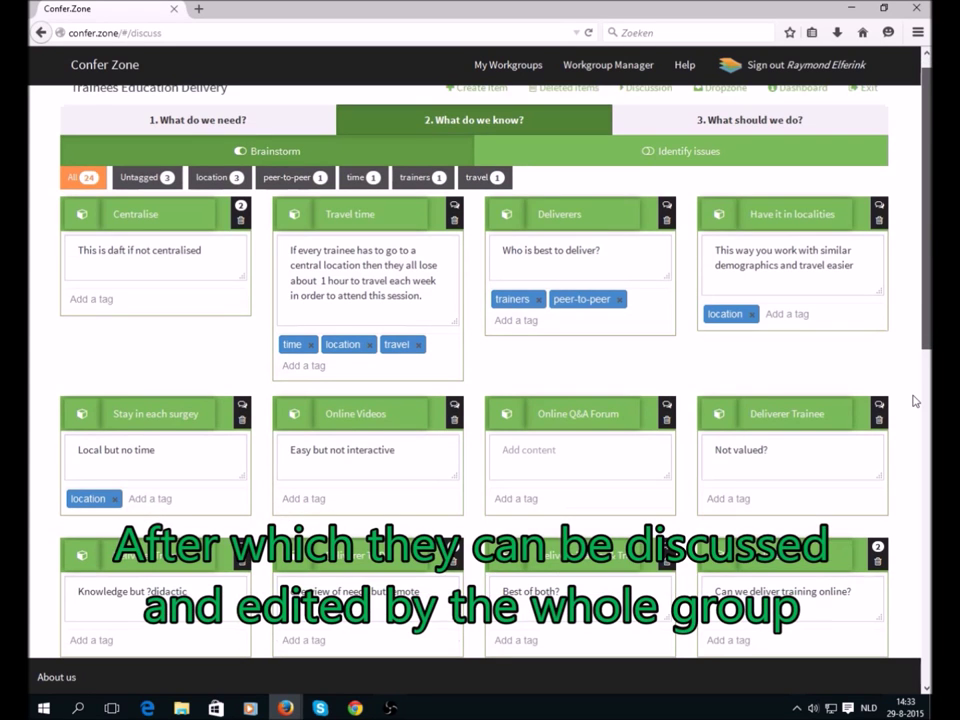
scroll(913, 400, down, 5)
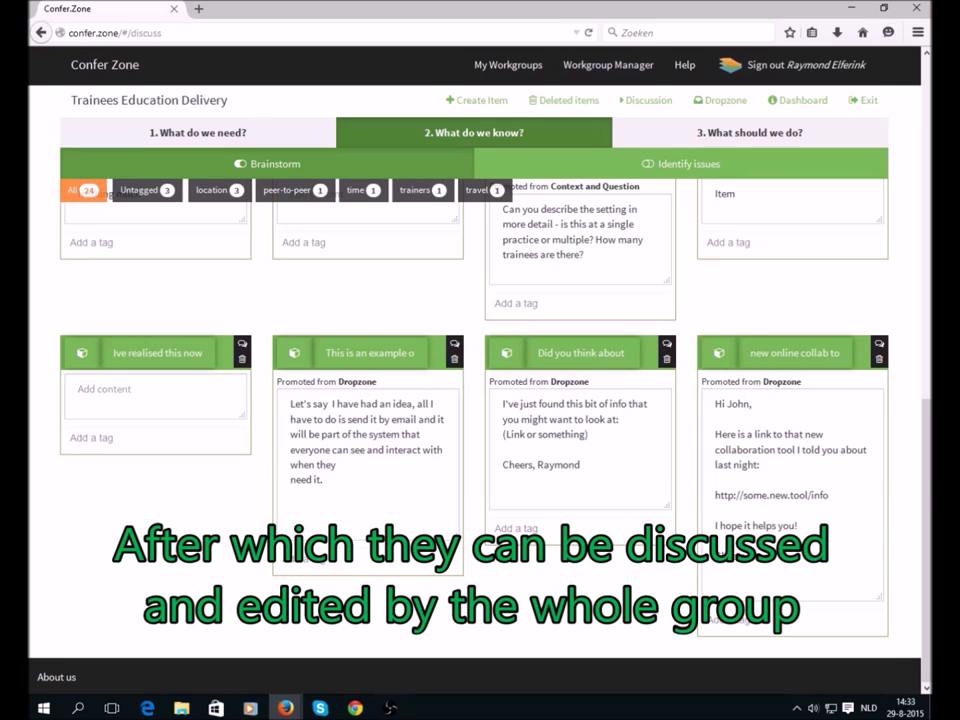
click(926, 390)
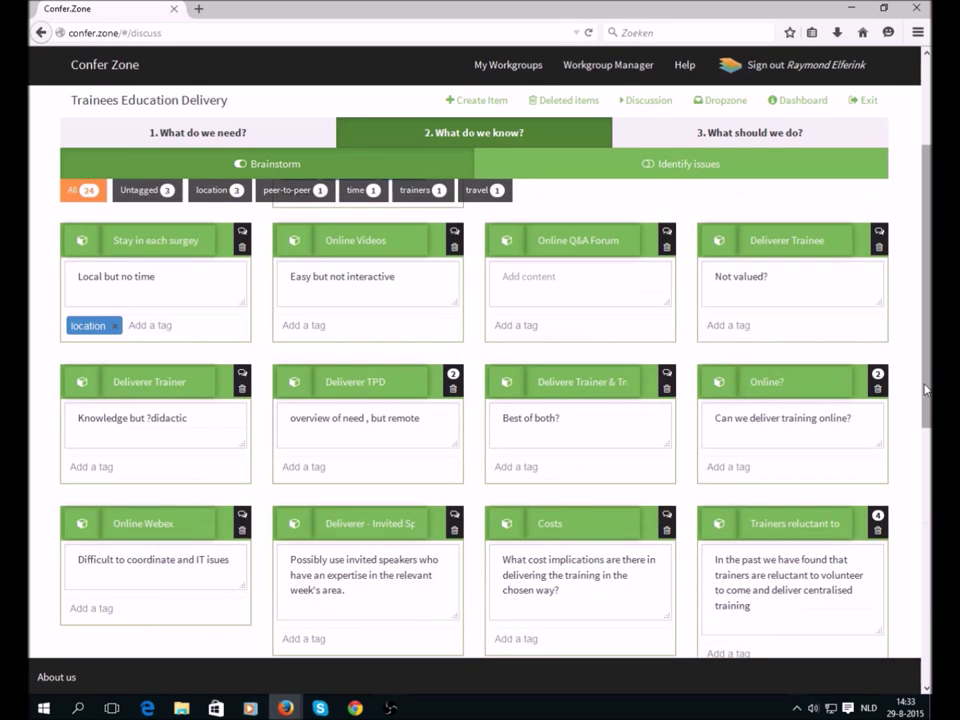
scroll(675, 167, up, 3)
click(673, 167)
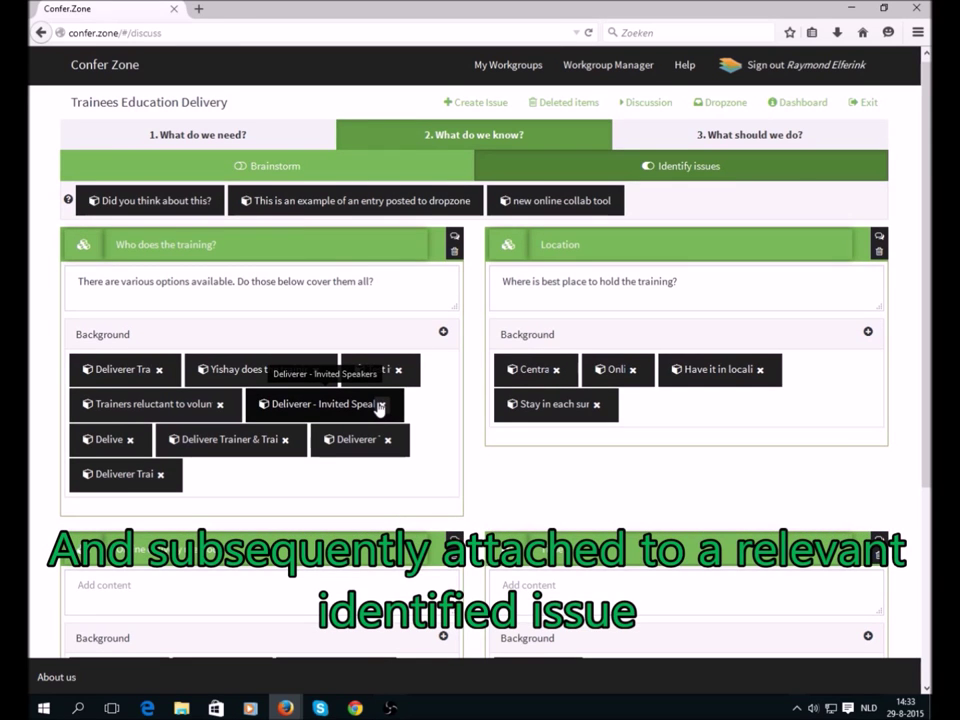
- Attach the 'new online collab tool' item to the Online delivery method issue's Background
scroll(380, 408, down, 5)
drag(551, 205, 414, 435)
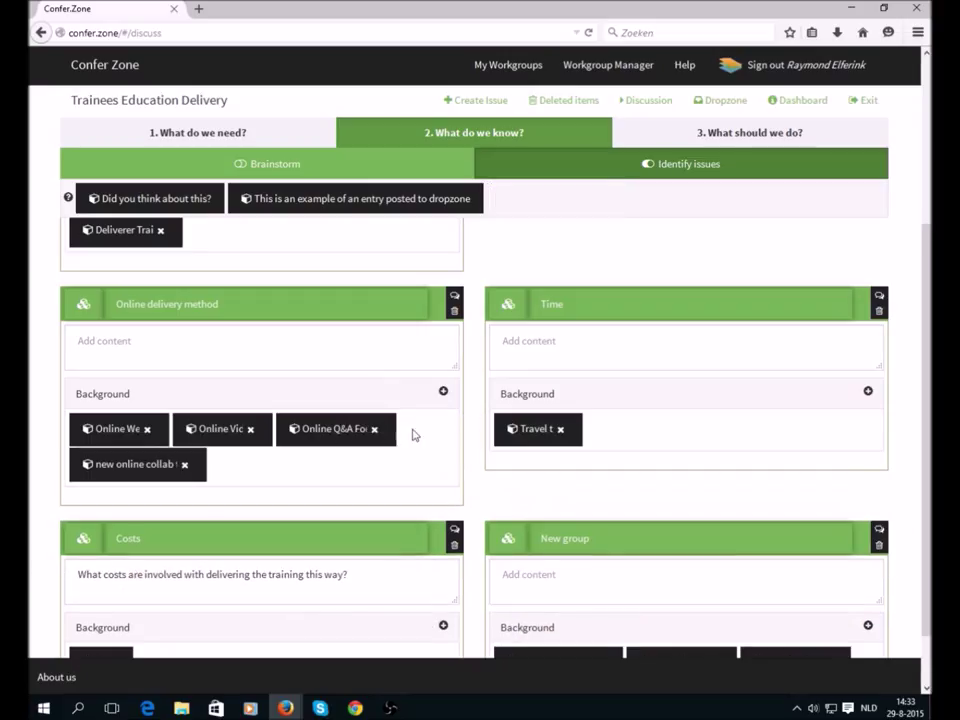
scroll(150, 367, up, 2)
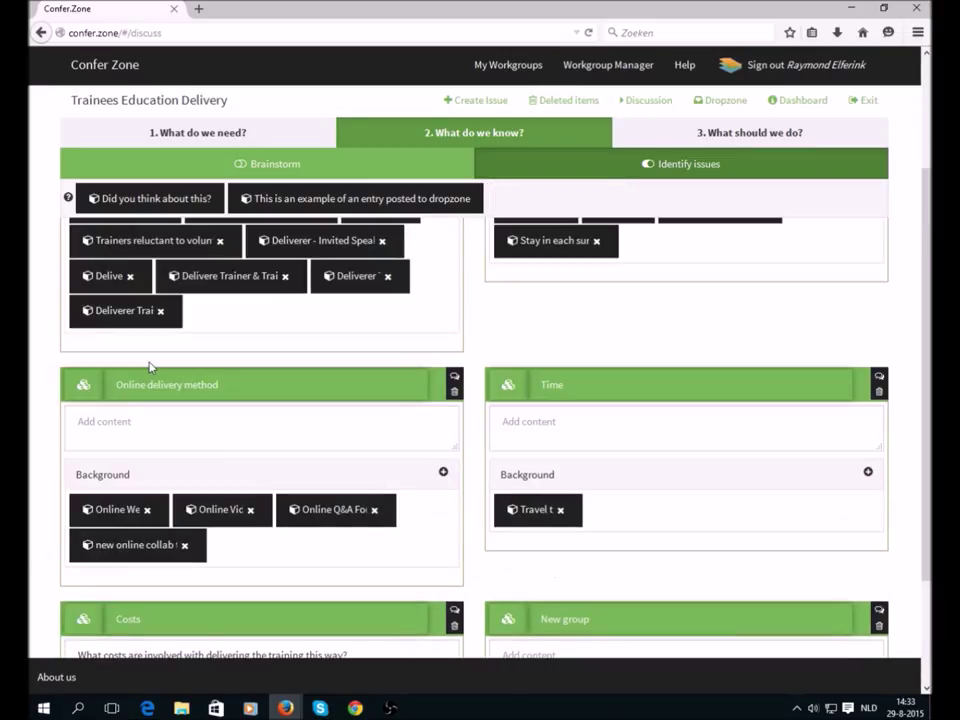
- Describe Online delivery method as asking which online platform is best and how to test it
click(154, 432)
text(There are several o)
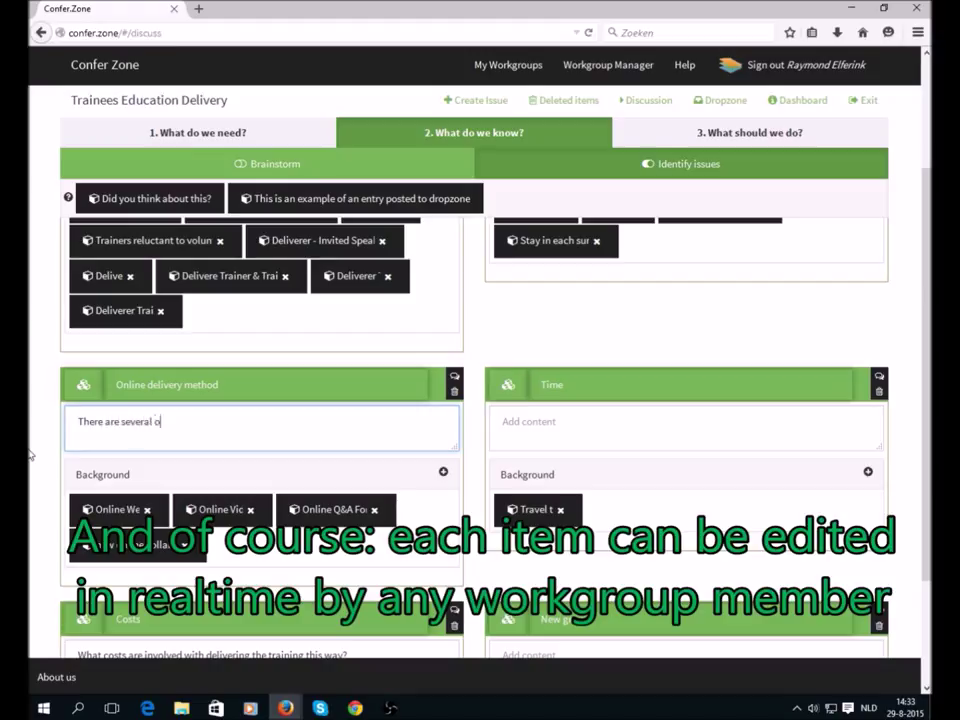
text(online platforms available, which)
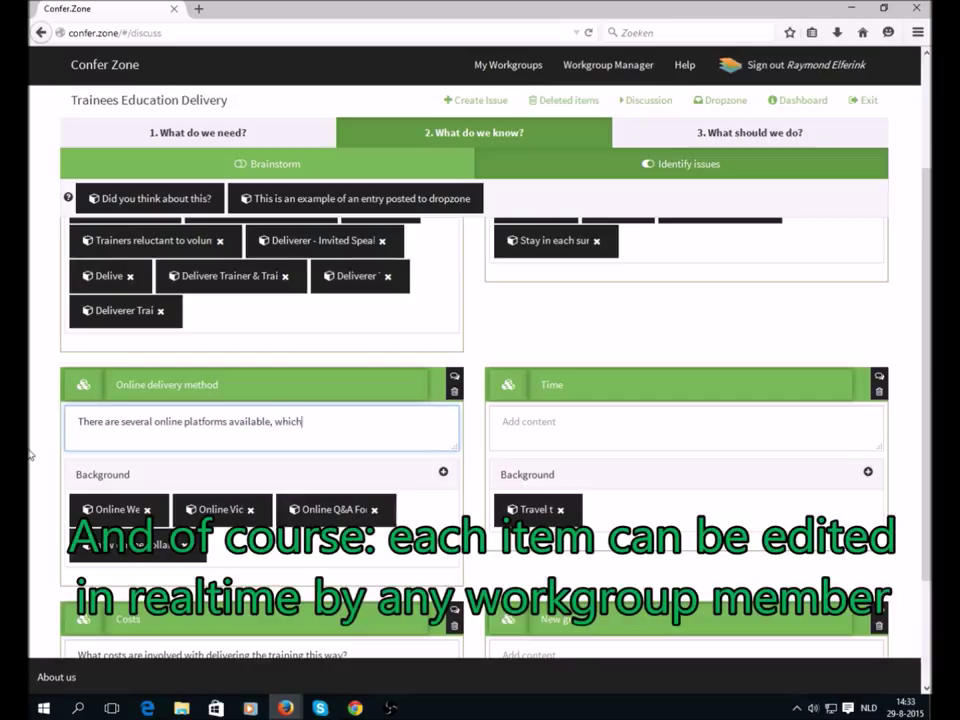
text( one is the best? H)
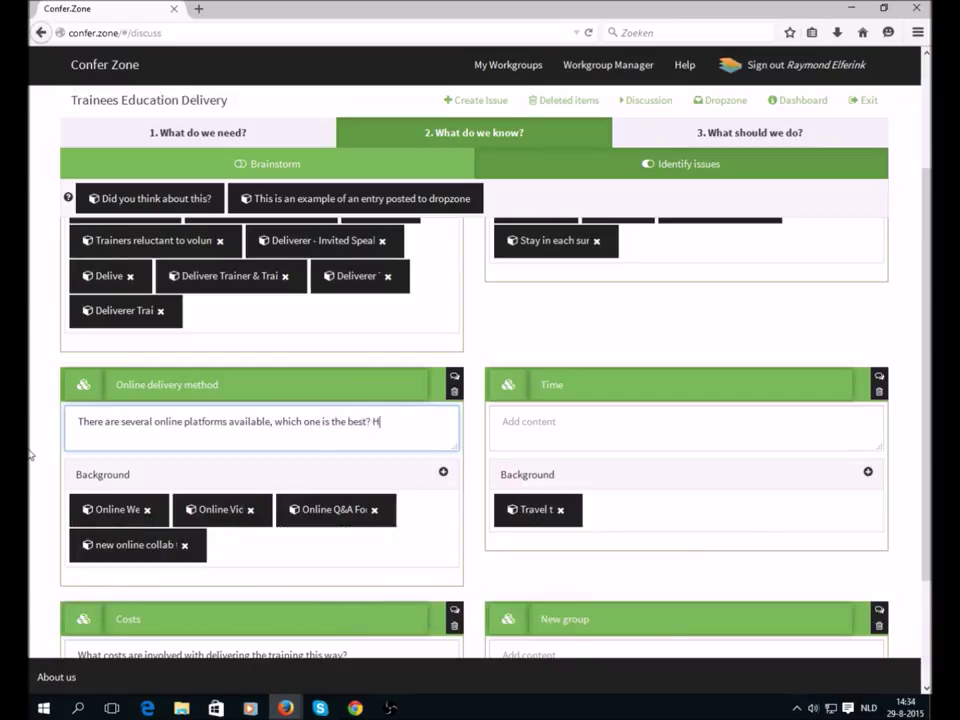
text(iow do we test?)
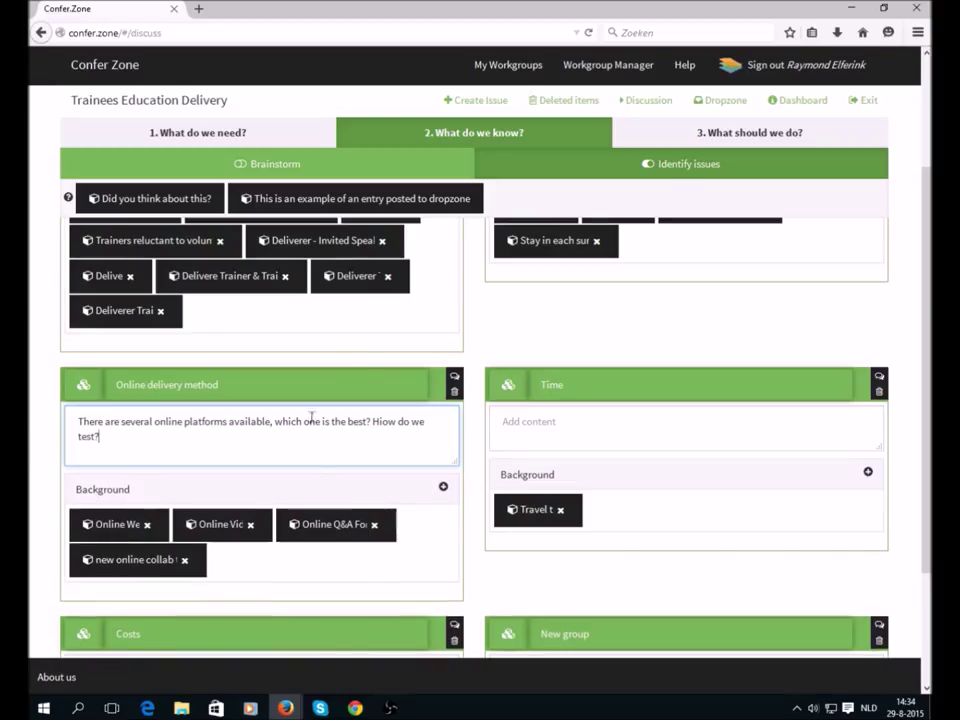
click(688, 135)
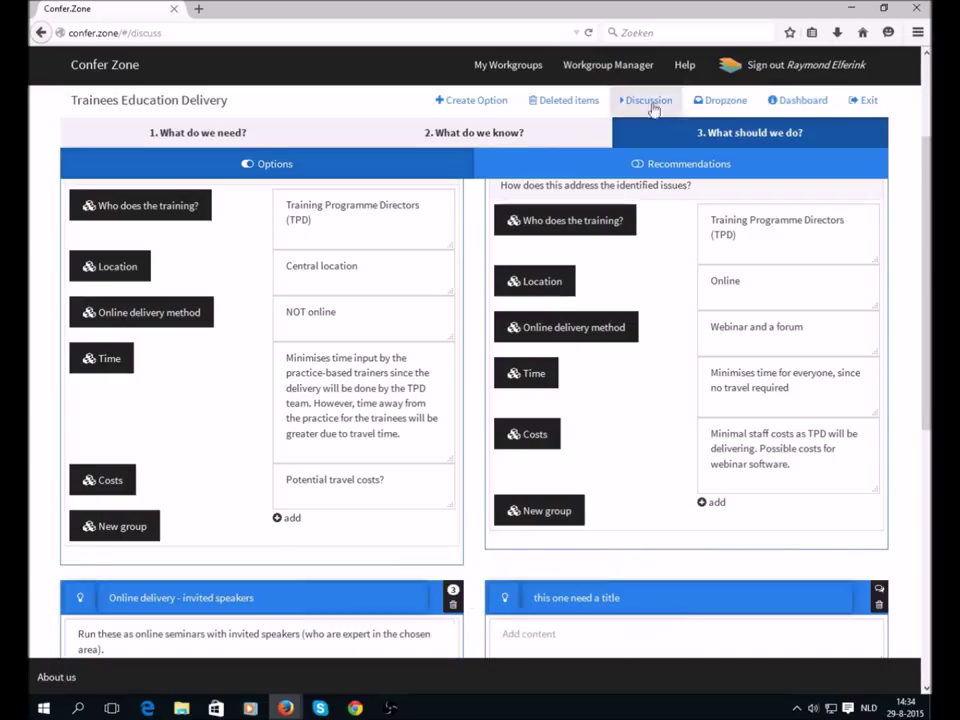
- Open the Deliverer TPD item's discussion in phase 2 and select its top thread
click(576, 136)
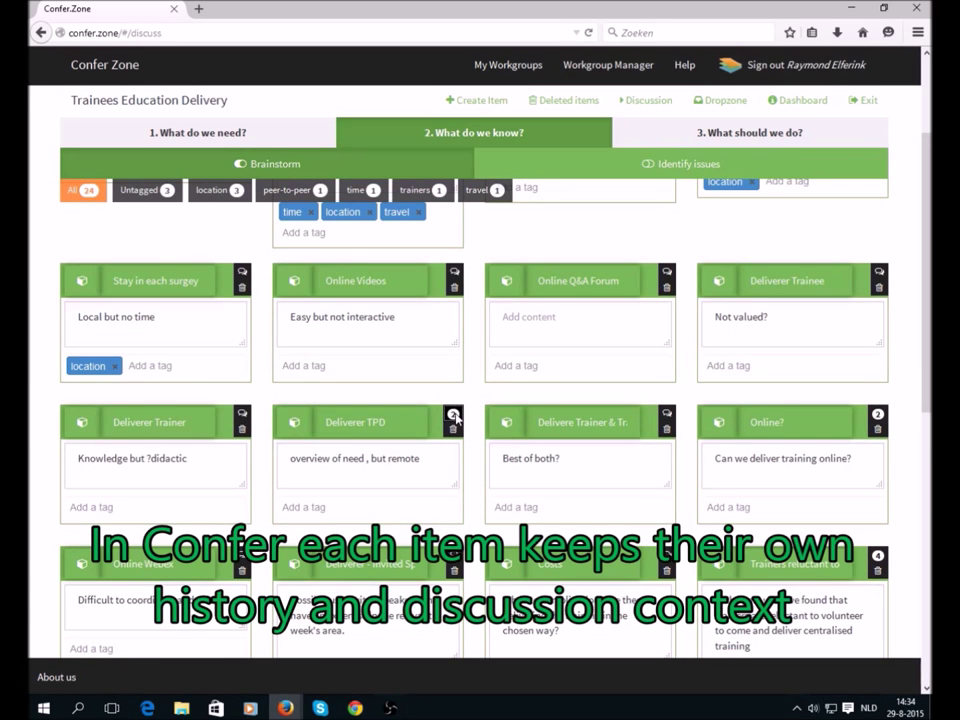
click(453, 418)
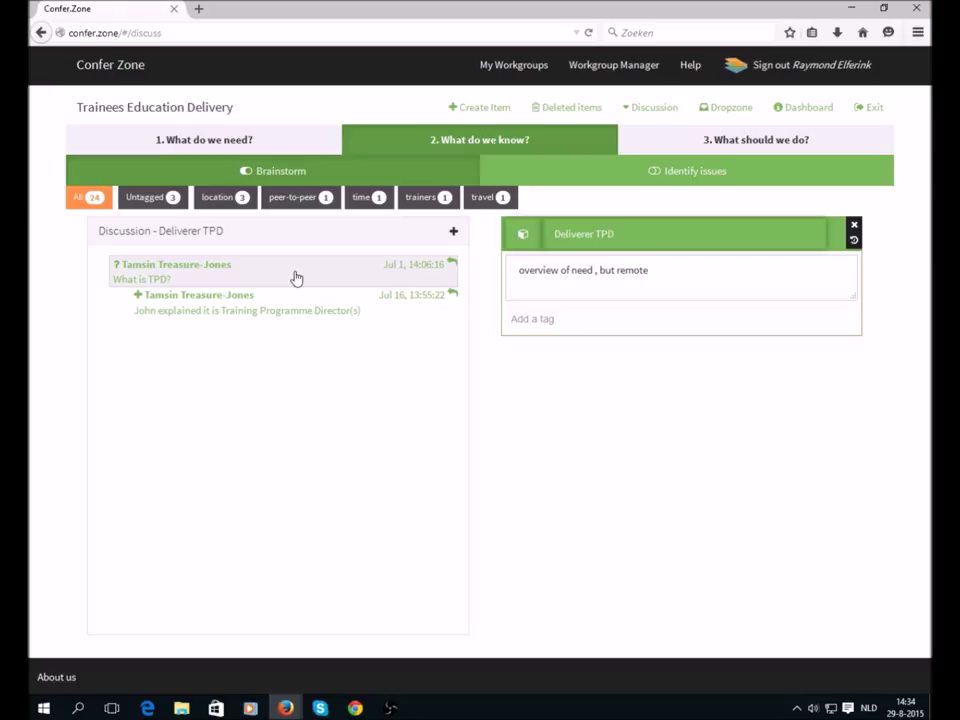
click(440, 271)
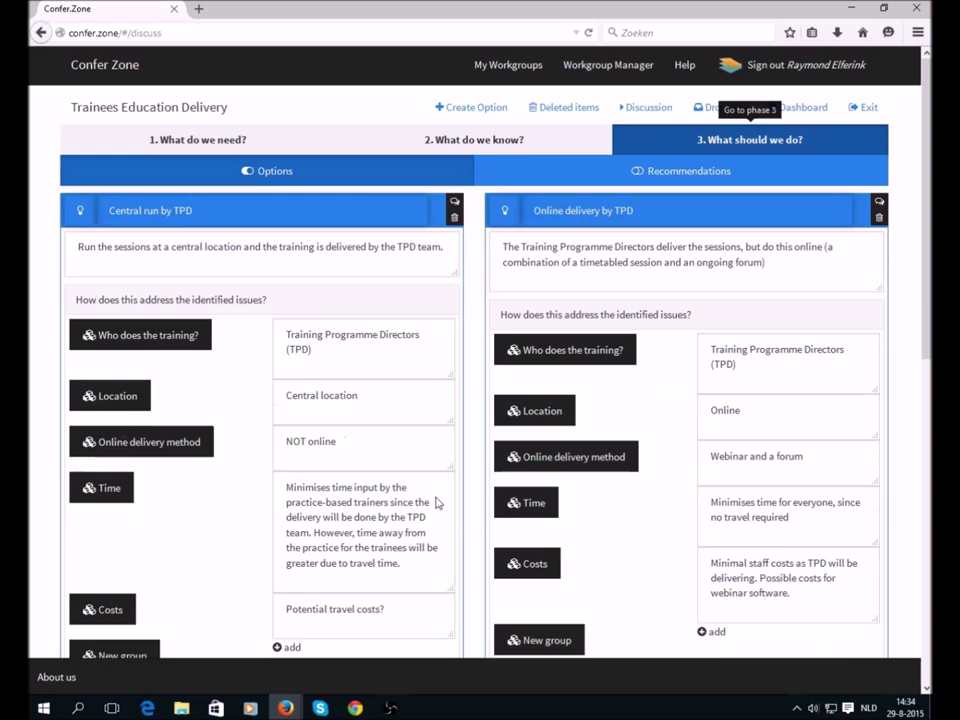
- Promote the third comment of the Online delivery - invited speakers discussion to Brainstorm
scroll(434, 497, down, 1)
scroll(434, 497, down, 1)
scroll(433, 497, up, 2)
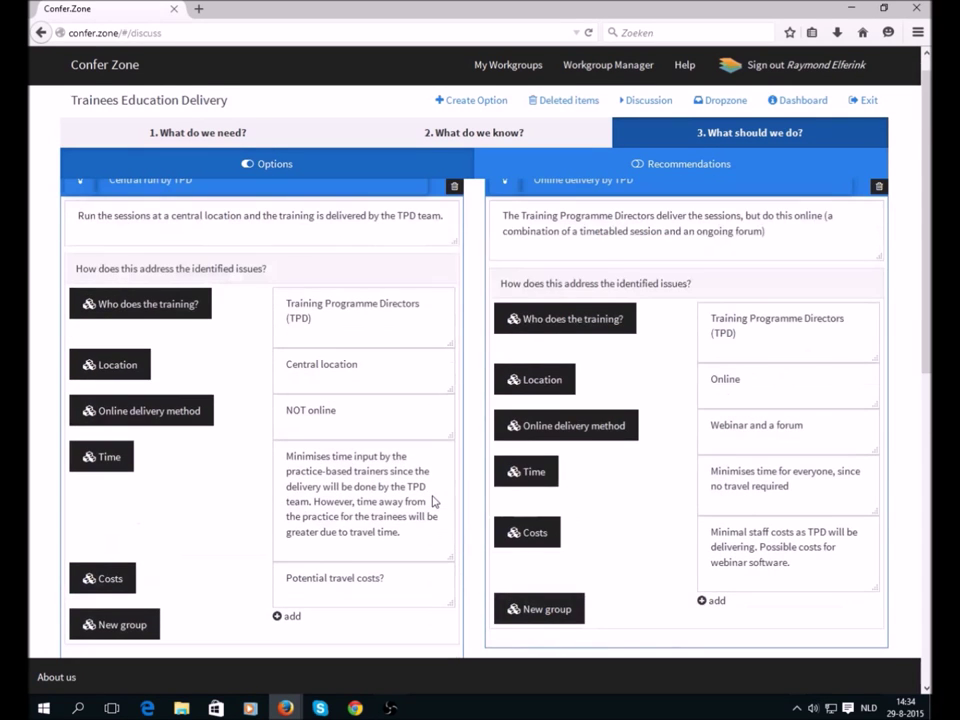
scroll(430, 497, down, 5)
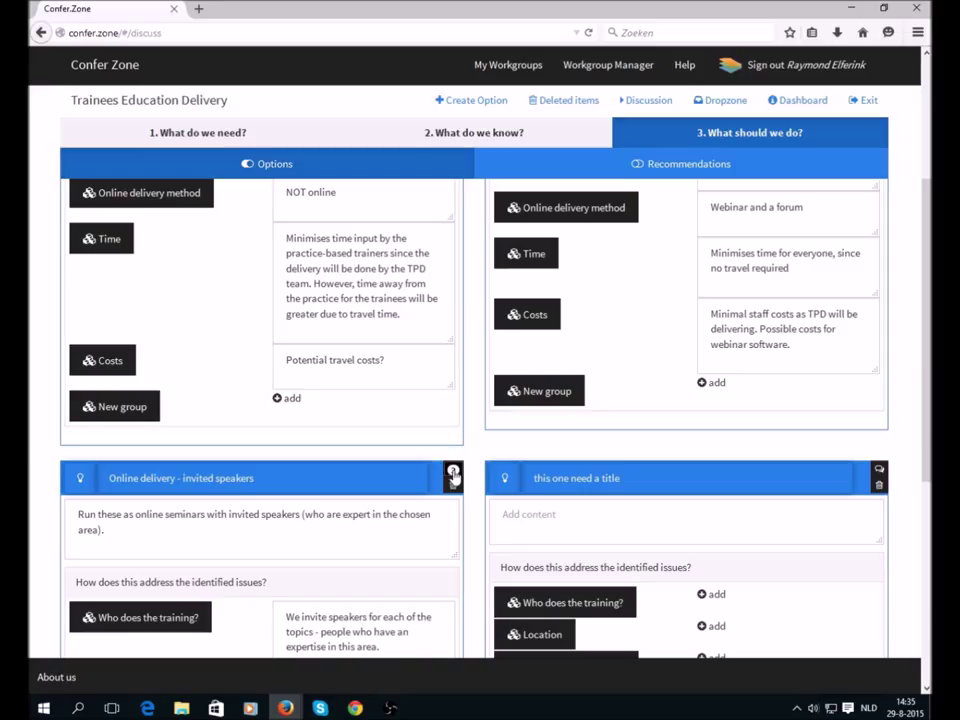
click(453, 476)
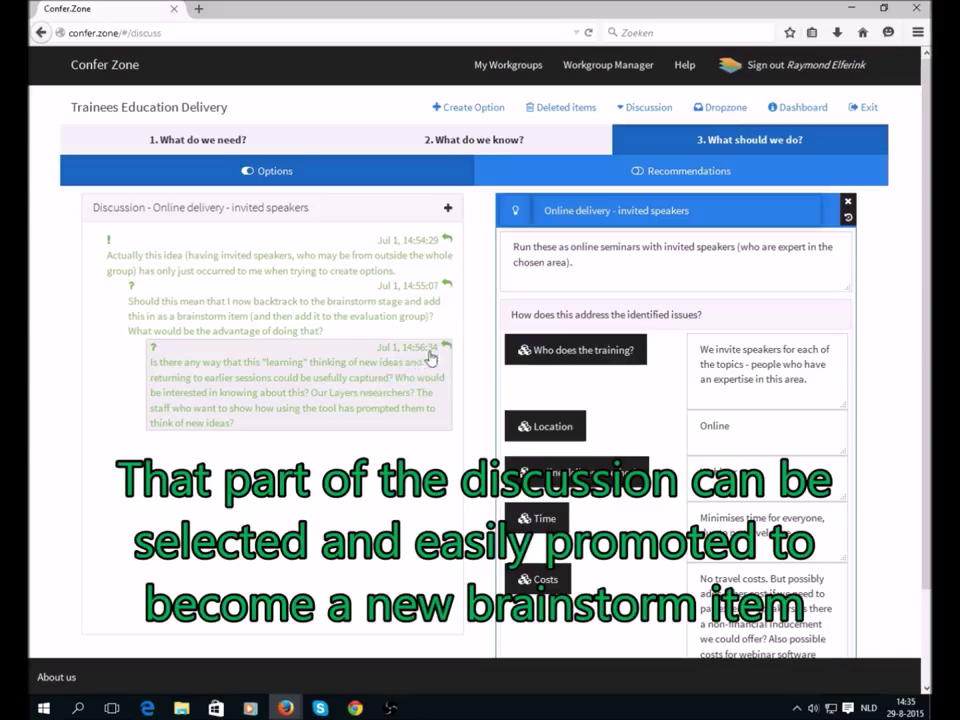
click(400, 378)
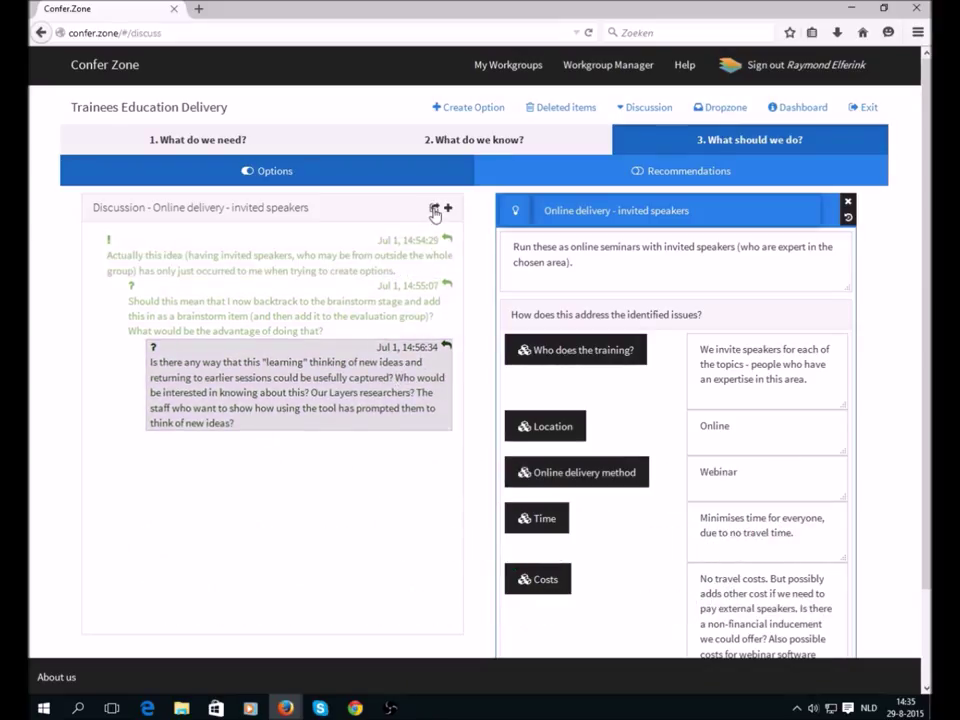
click(435, 213)
click(413, 232)
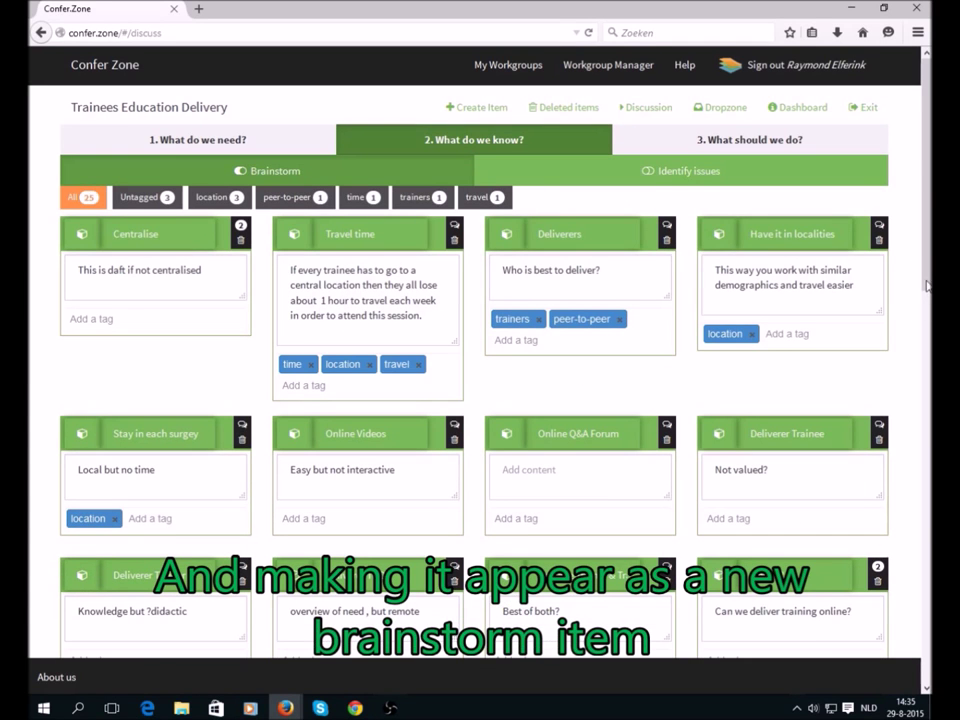
- Close the discussion panel and return to the Trainees Education Delivery workgroup dashboard
drag(926, 272, 927, 628)
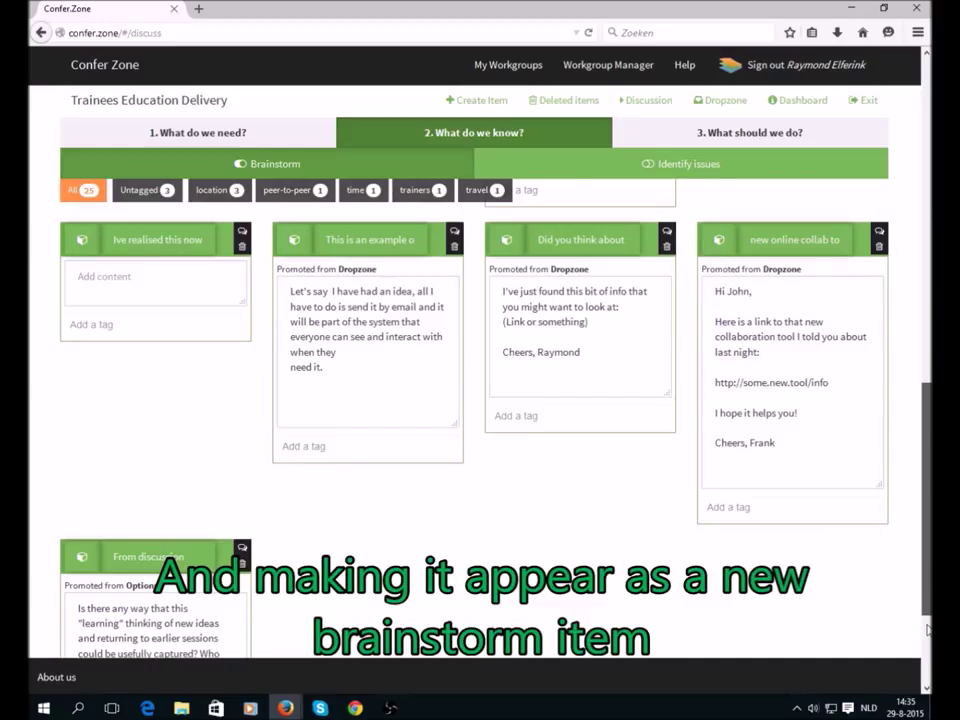
scroll(91, 530, down, 3)
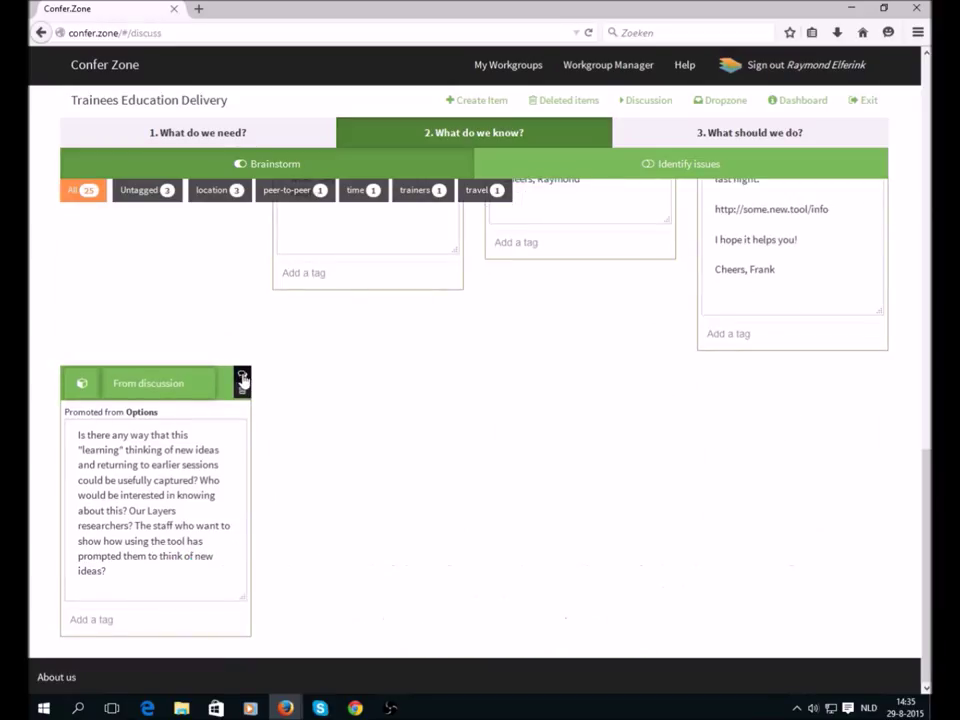
click(242, 376)
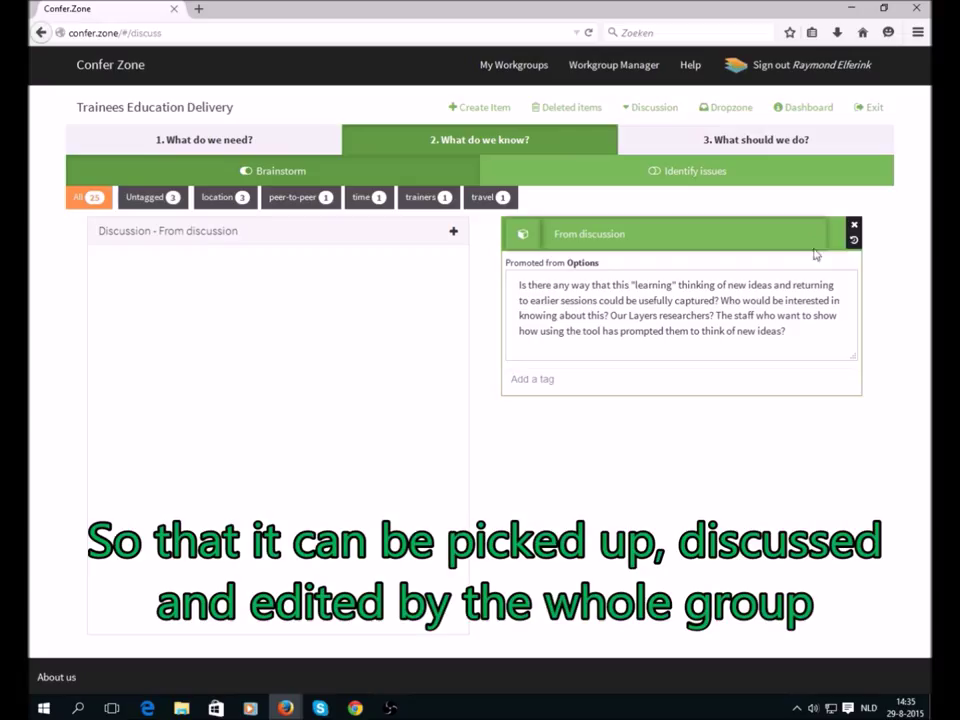
click(855, 227)
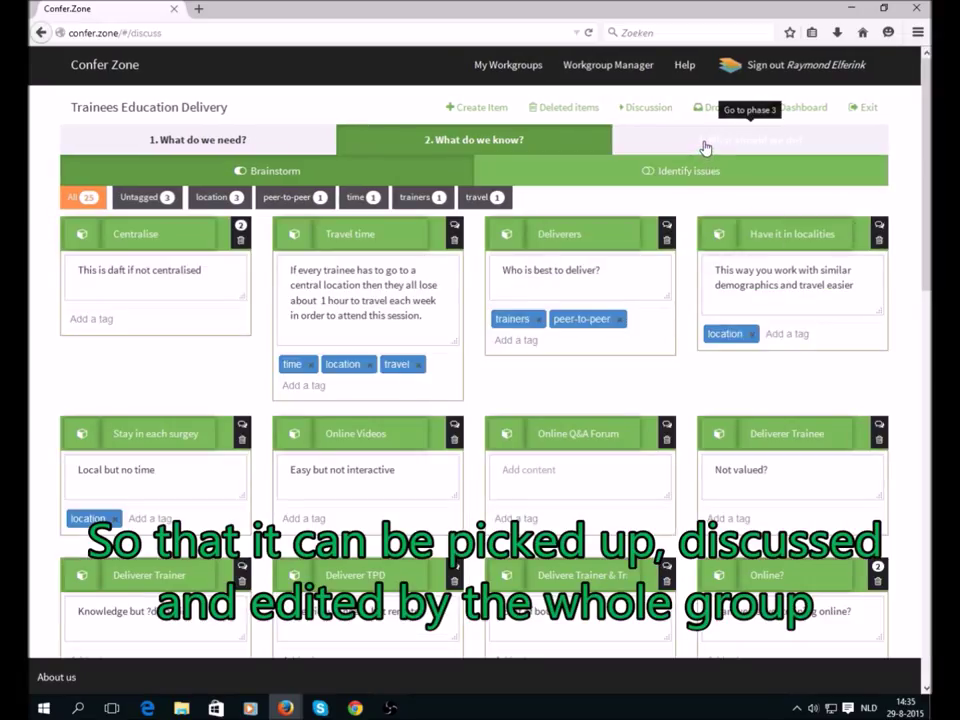
click(795, 111)
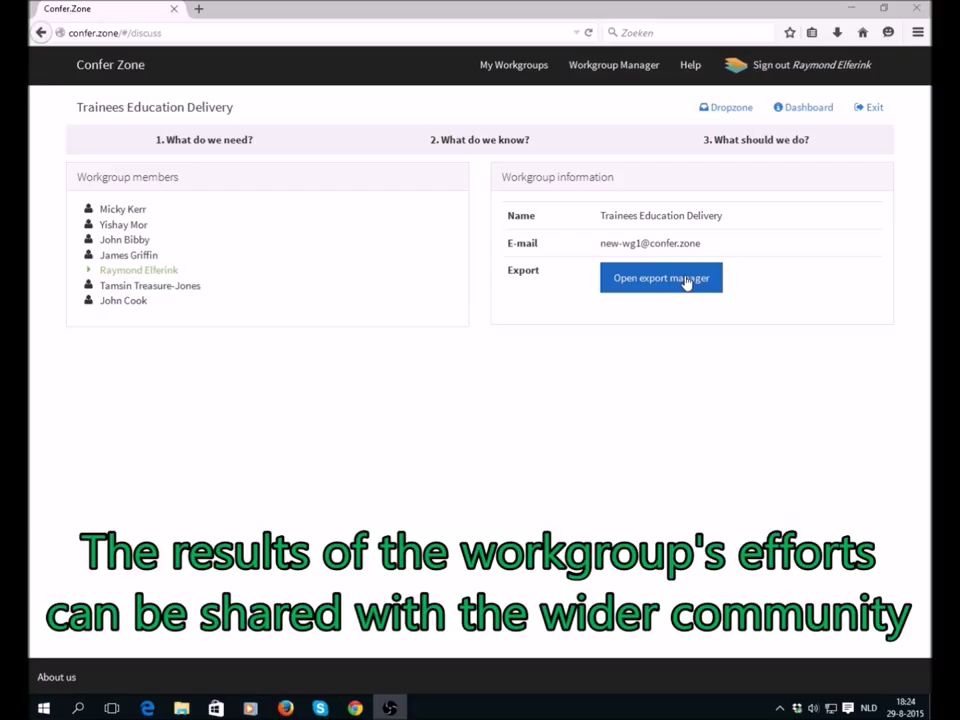
- Generate the workgroup report from the export manager and review it
click(686, 283)
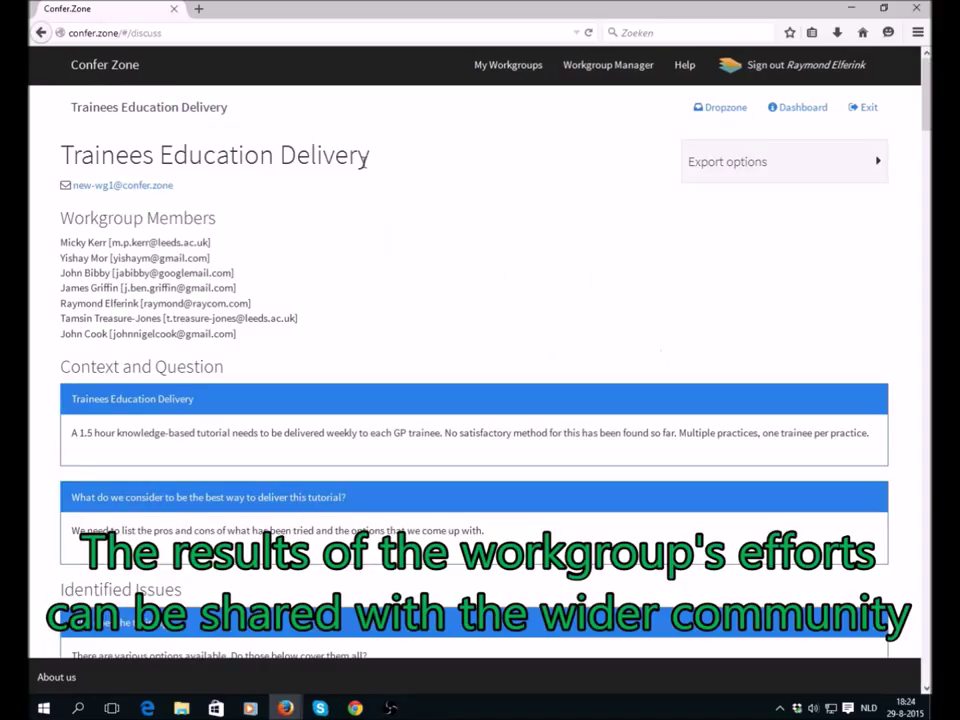
scroll(927, 128, down, 1)
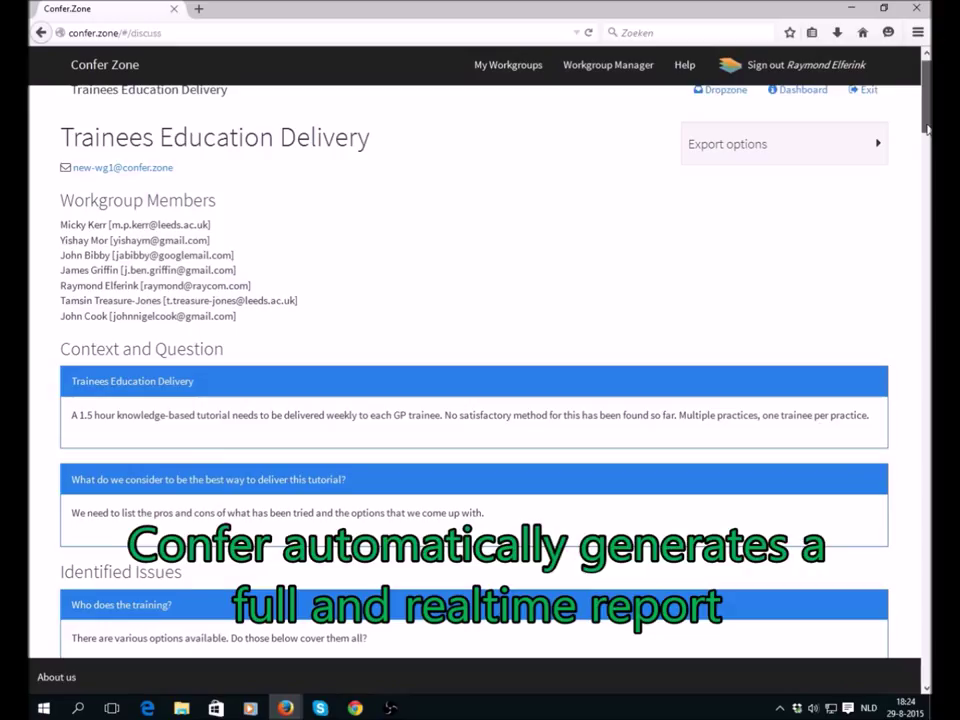
scroll(786, 165, up, 1)
- Keep Context and Question enabled in the Export options, then return to the dashboard
click(786, 168)
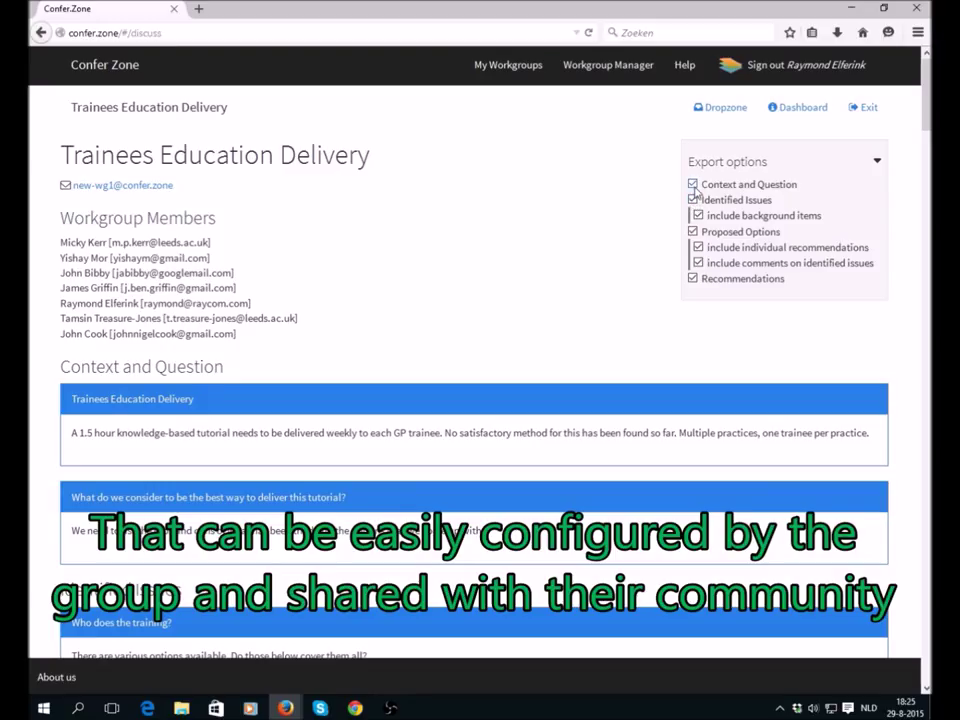
click(692, 185)
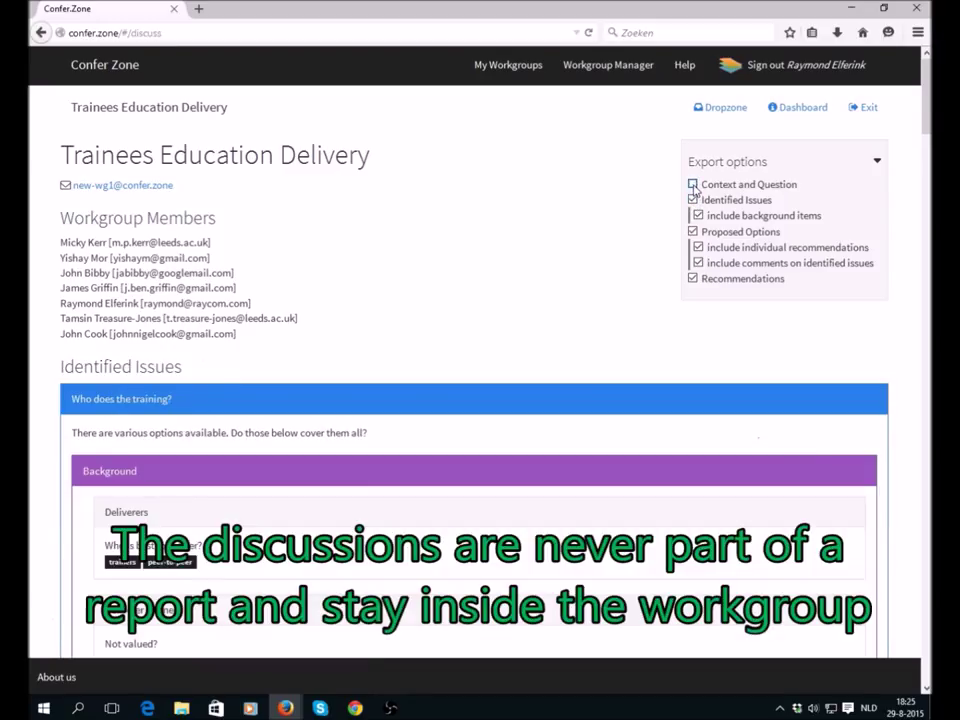
click(692, 185)
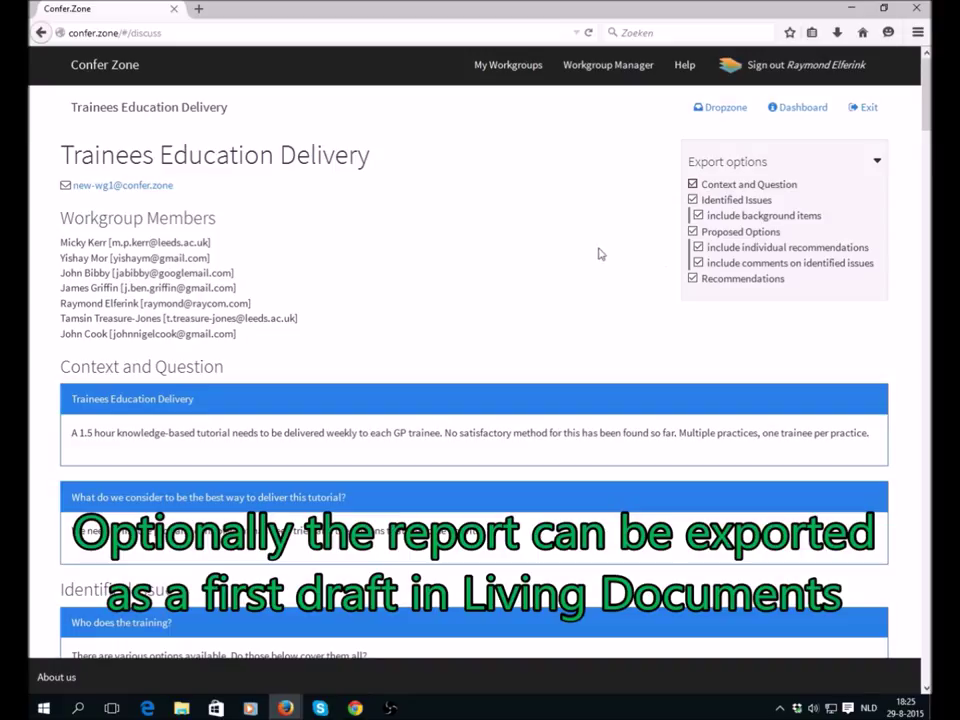
click(734, 164)
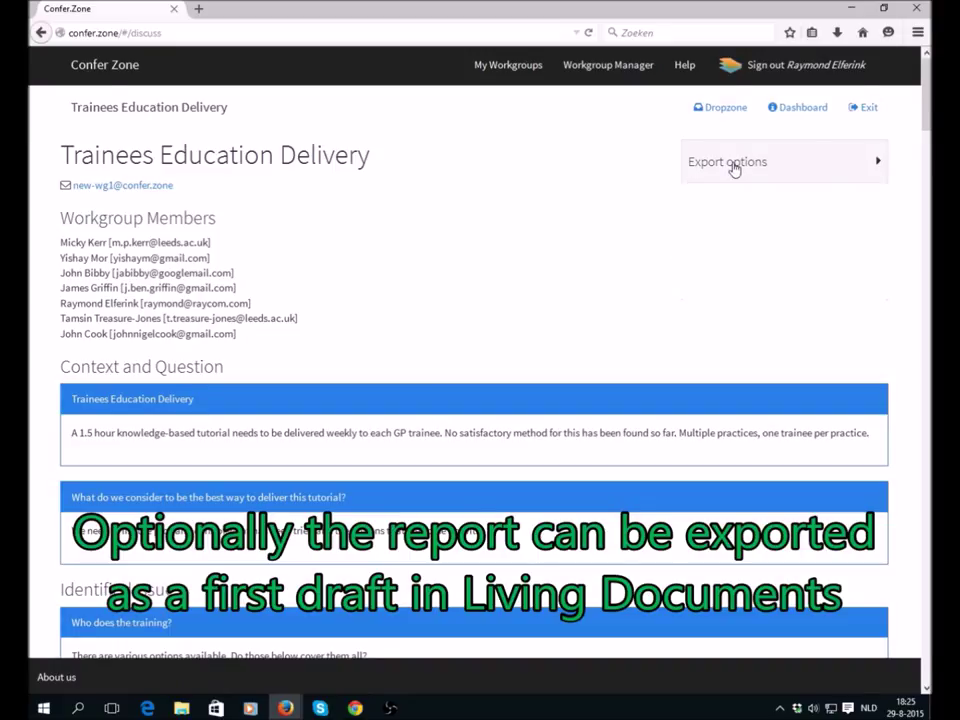
click(803, 108)
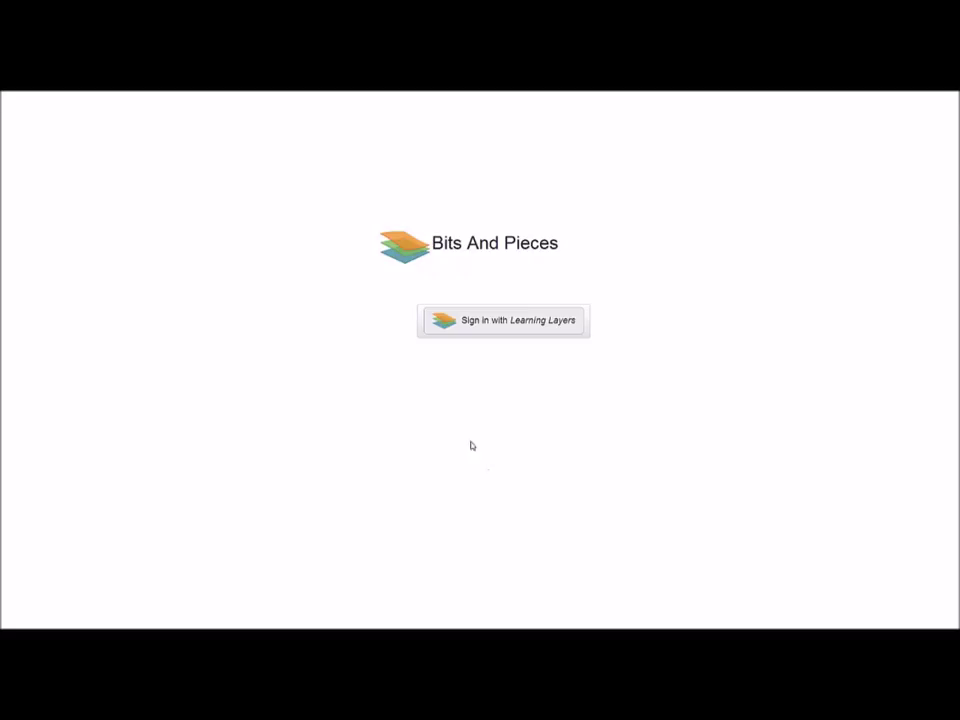
- Log in to Bits And Pieces with the Learning Layers test account's username and password
click(486, 332)
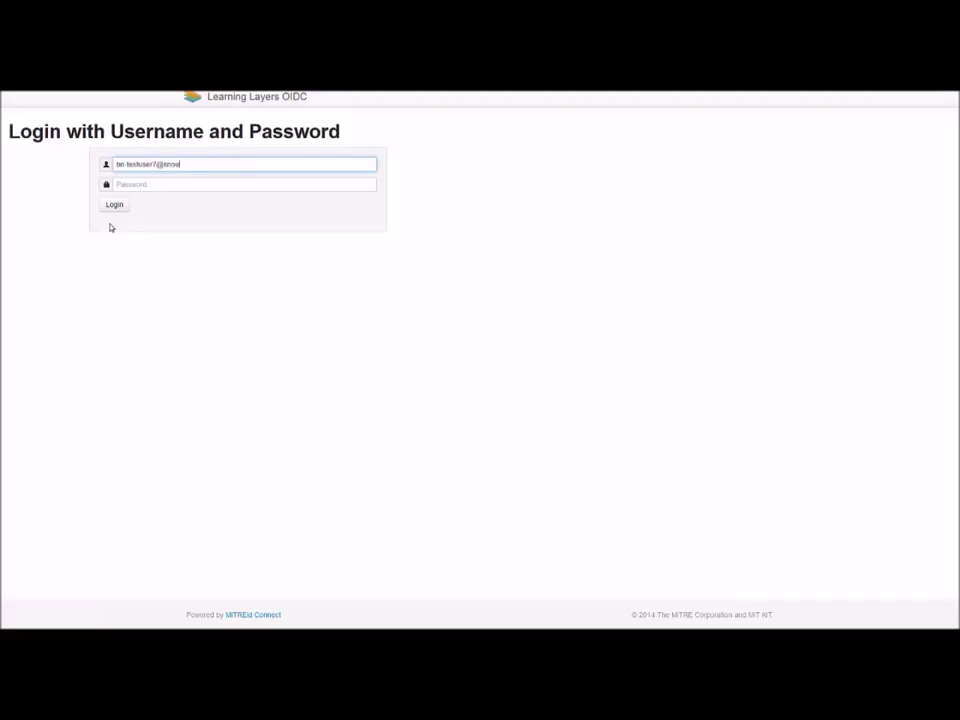
key(Tab)
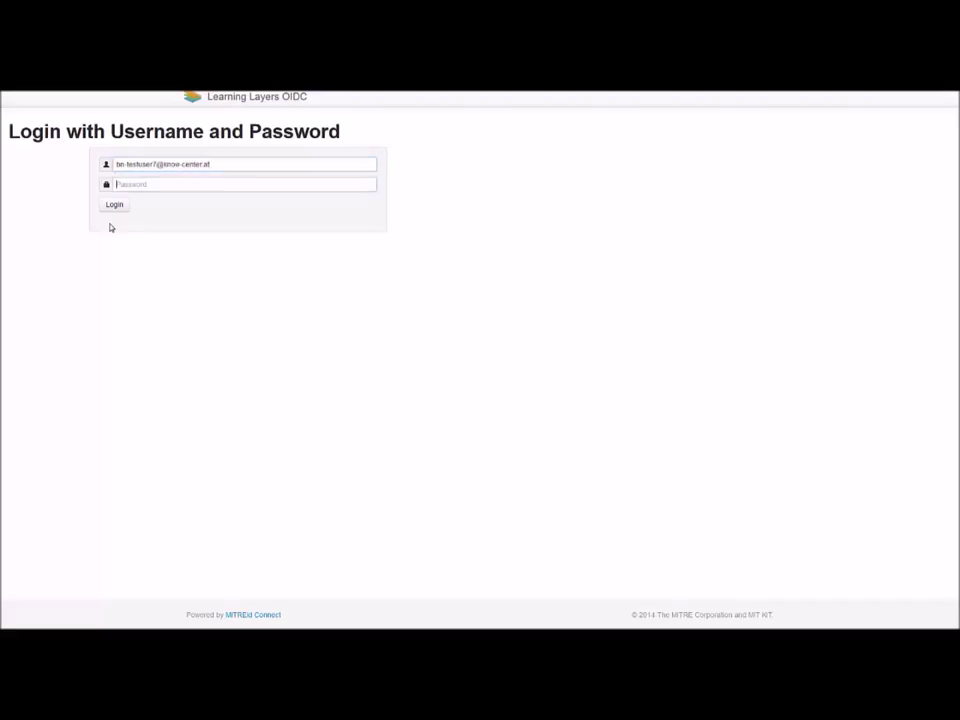
text(********)
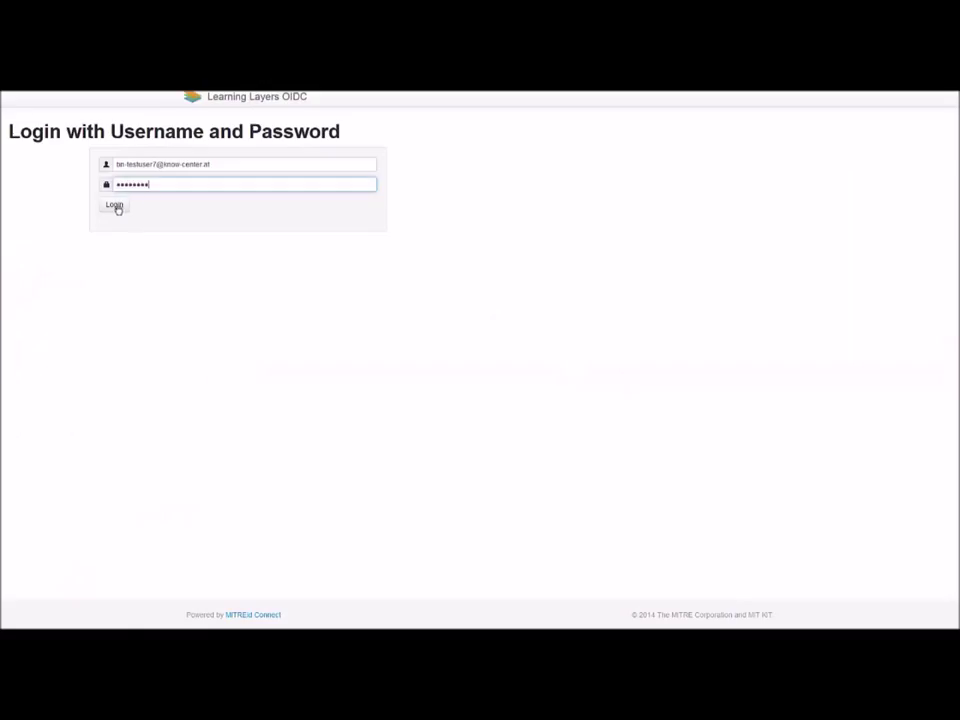
click(115, 205)
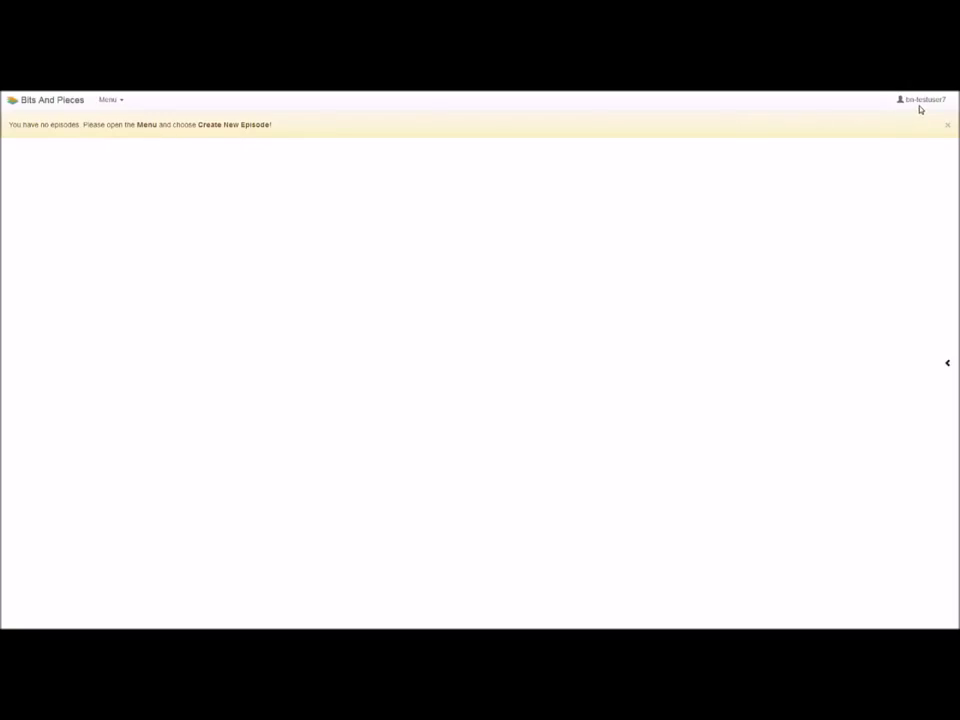
- Dismiss the no-episodes notice and create a new episode from the Menu
click(948, 128)
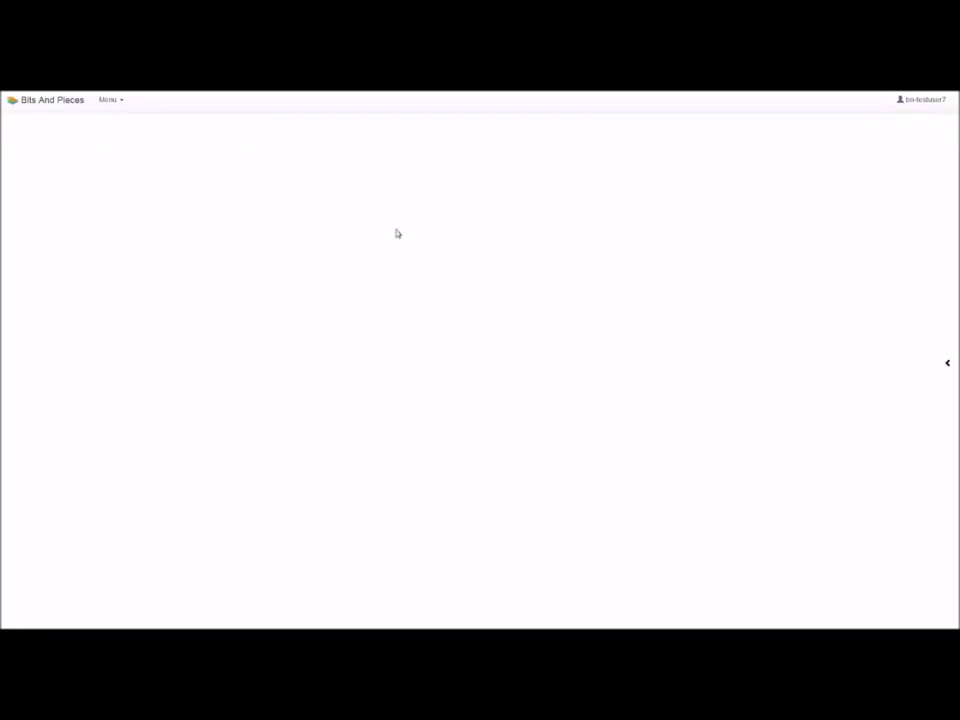
click(124, 103)
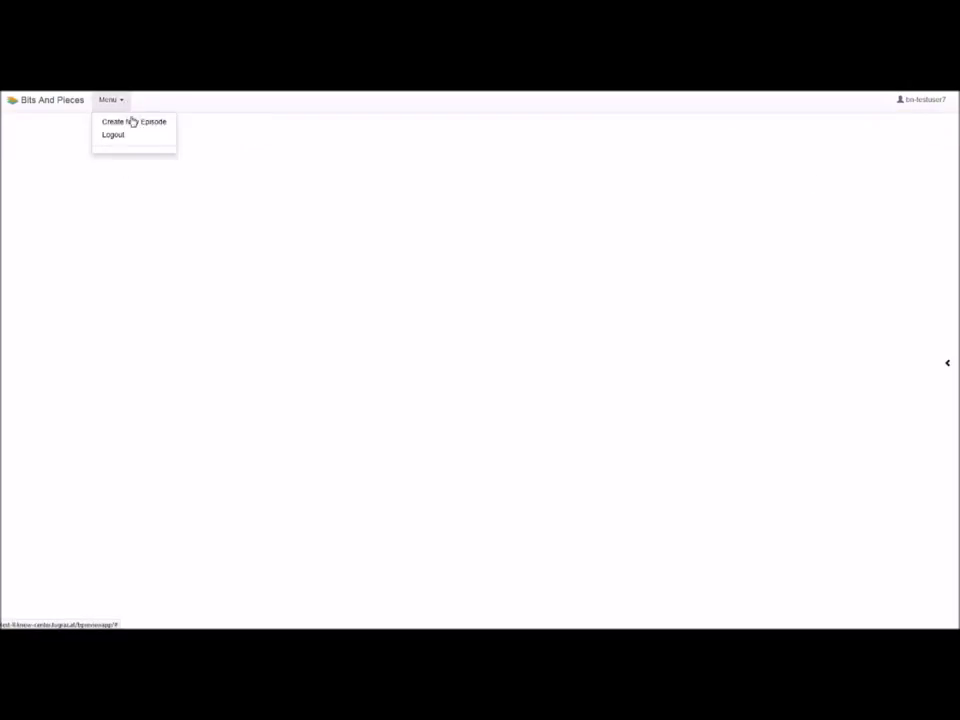
click(132, 122)
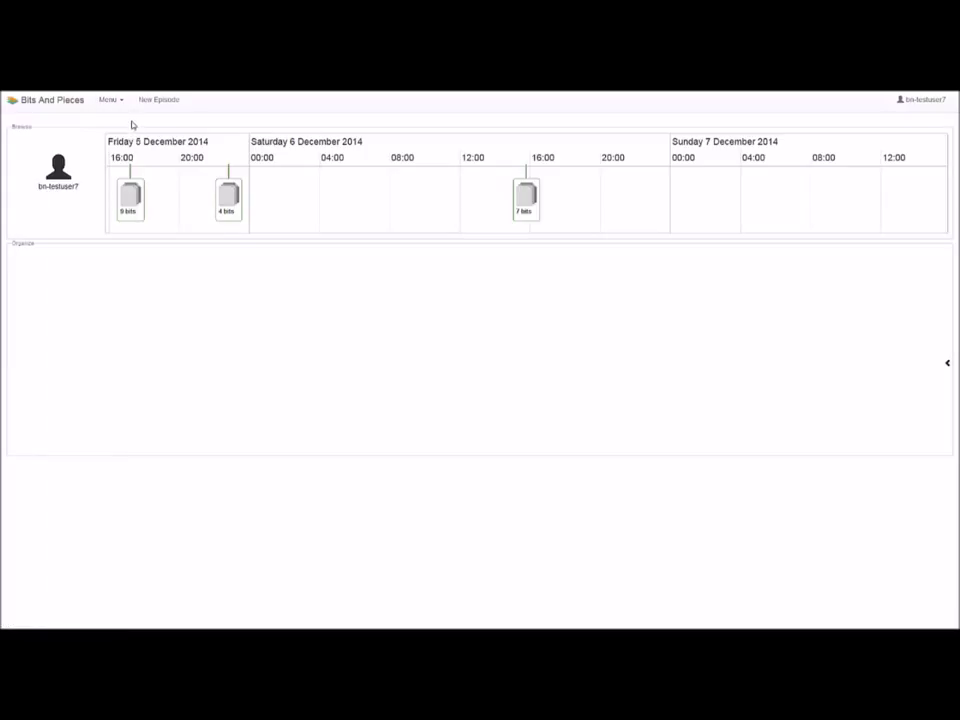
- Browse the timeline back into late November, expanding the 4 bits stack along the way
drag(261, 208, 463, 195)
scroll(393, 206, up, 3)
click(421, 193)
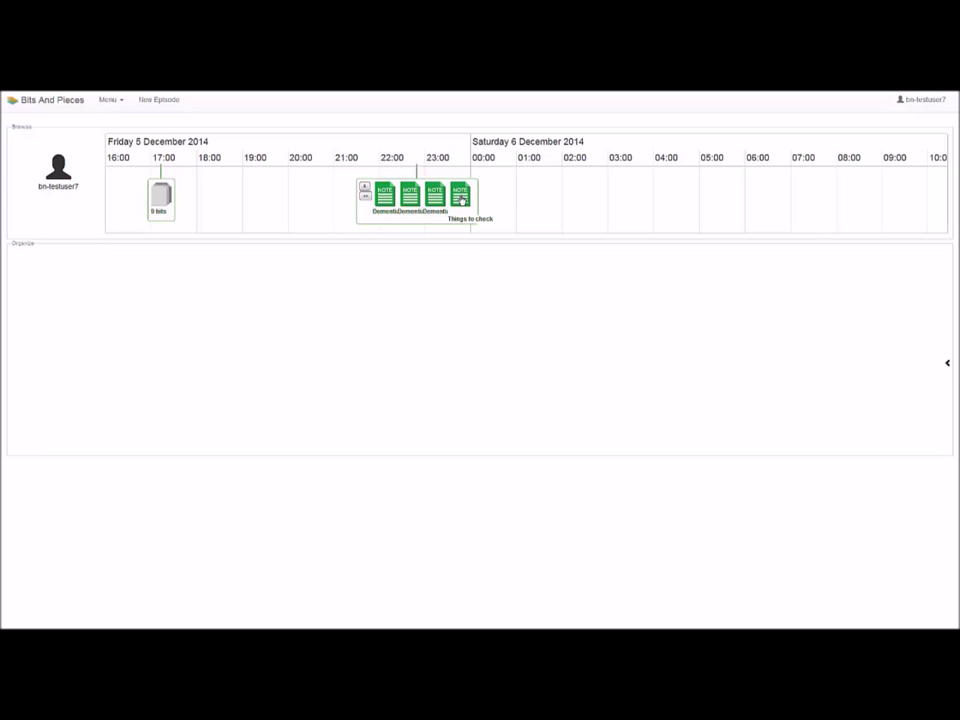
drag(272, 210, 409, 192)
scroll(409, 192, down, 5)
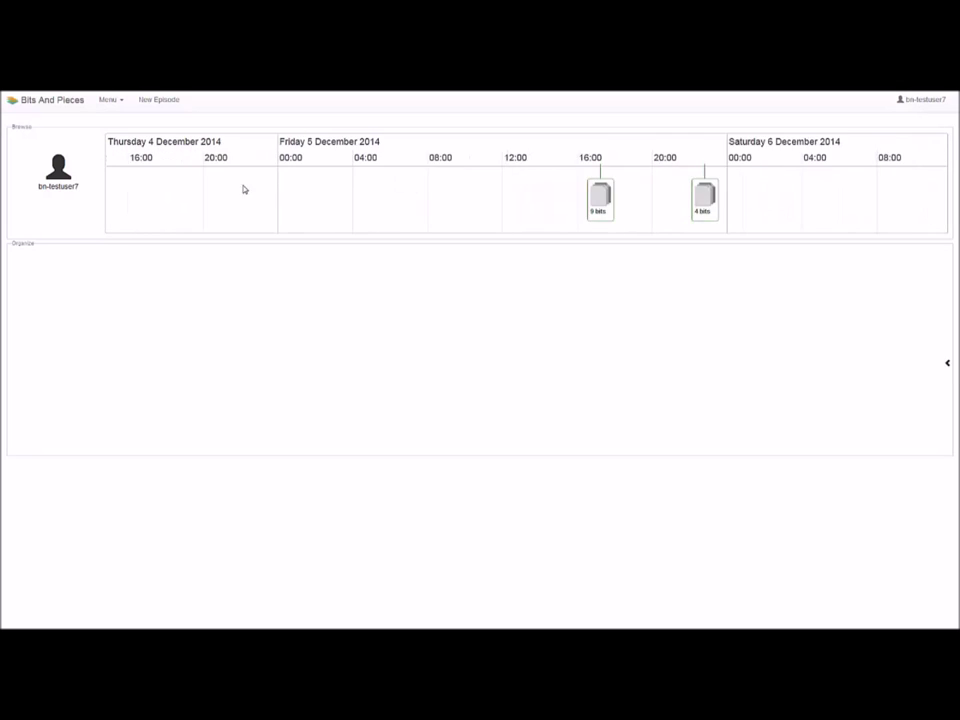
drag(249, 189, 385, 199)
scroll(293, 204, down, 4)
drag(234, 197, 477, 190)
drag(137, 198, 270, 197)
scroll(270, 197, down, 3)
drag(201, 199, 464, 186)
- Review the Recent co-design sessions note near Fri 28, then place it in Organize with importance III
click(273, 195)
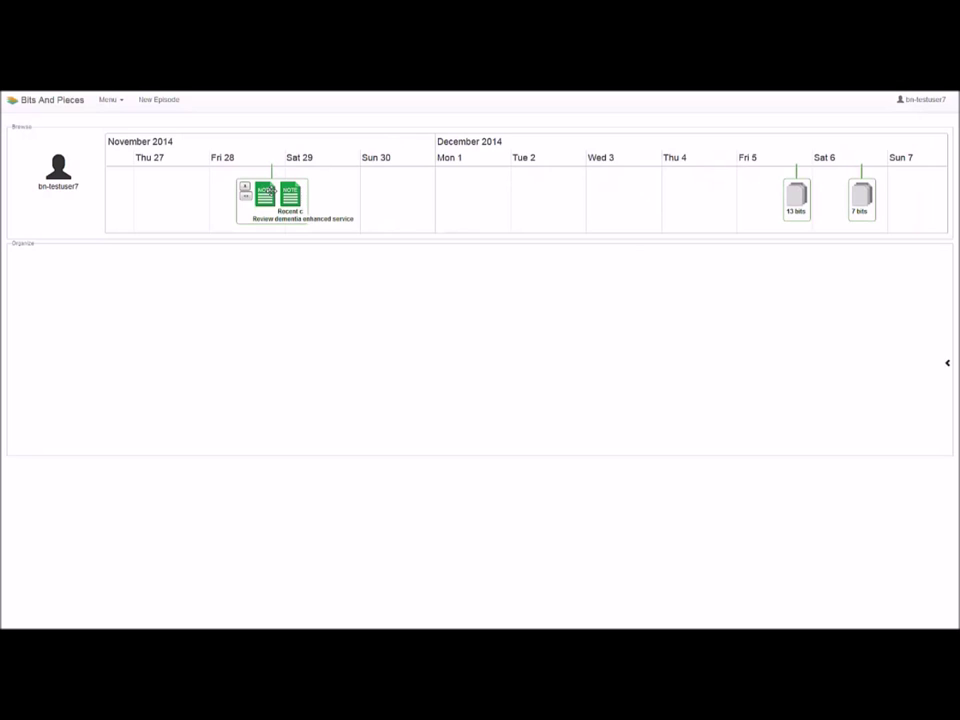
click(268, 196)
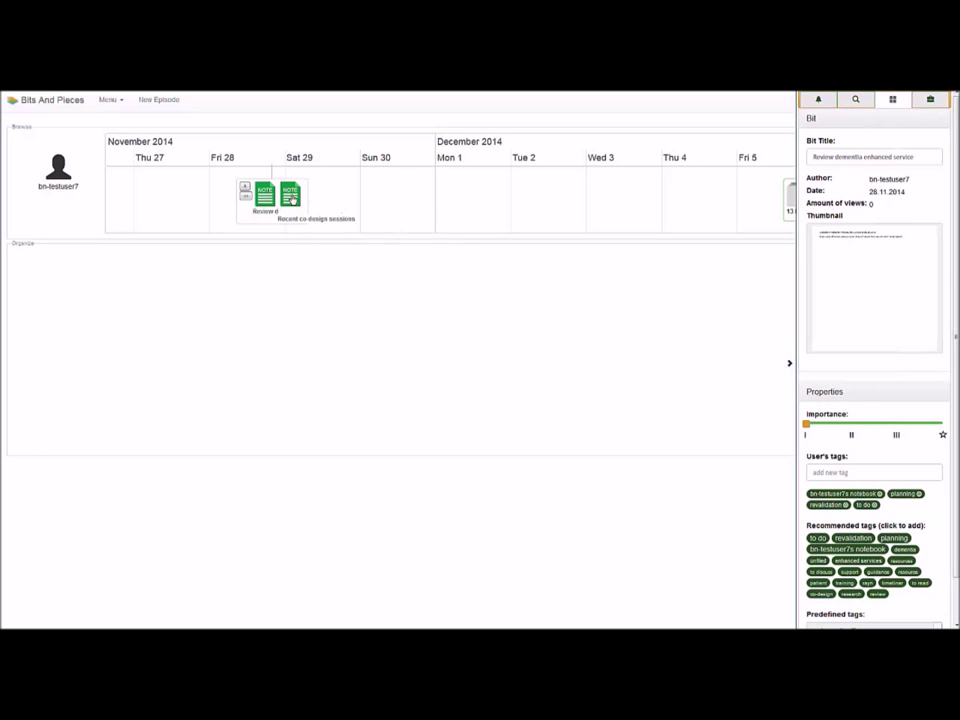
click(290, 196)
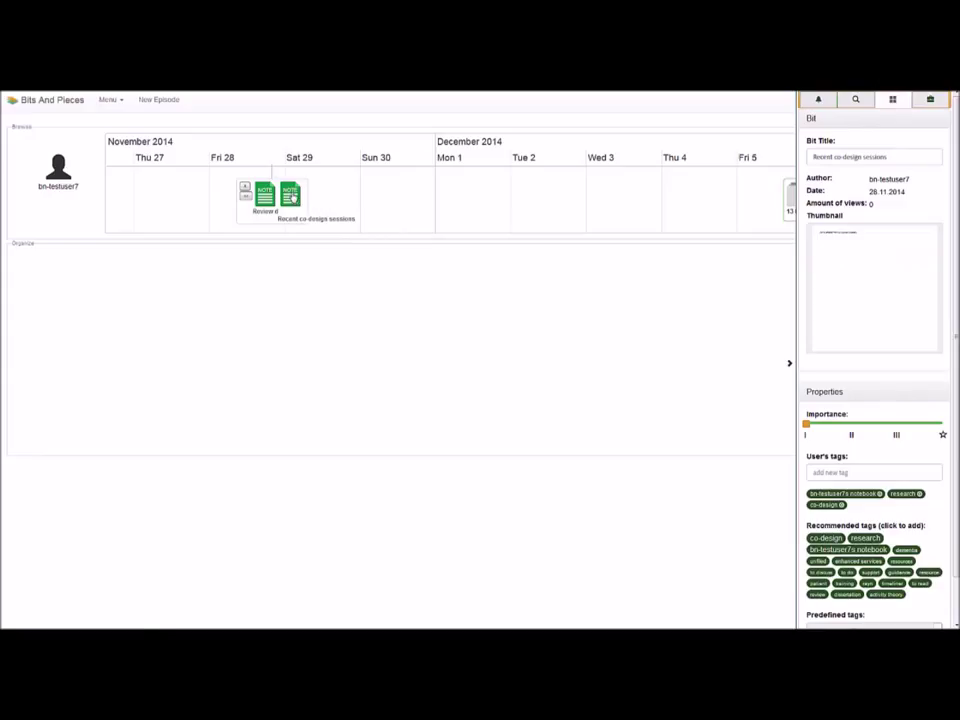
double_click(290, 196)
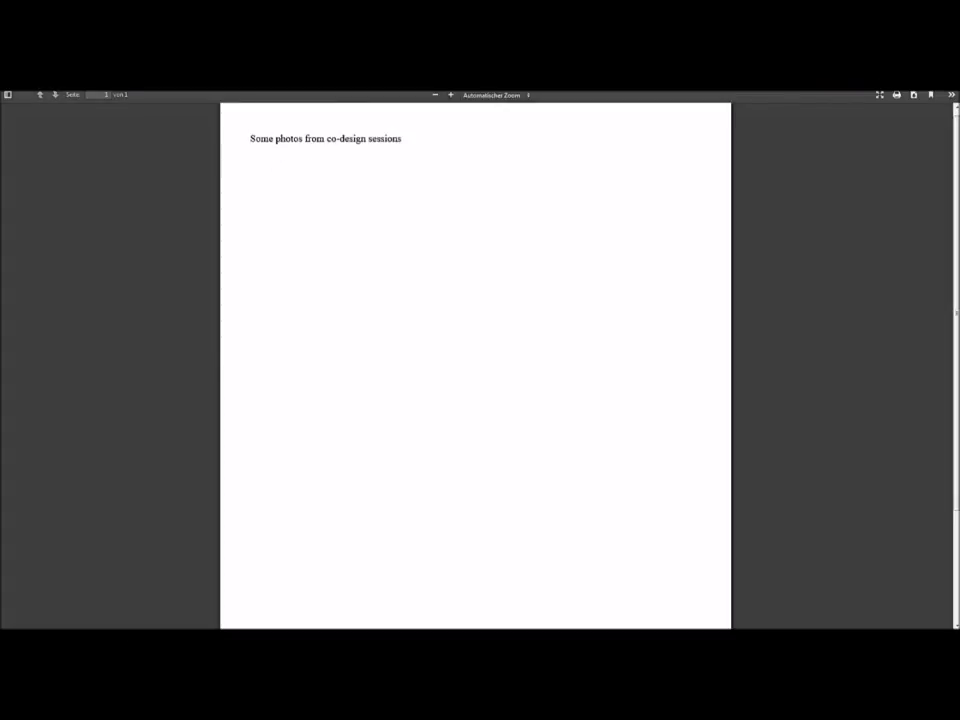
click(213, 107)
drag(306, 223, 264, 340)
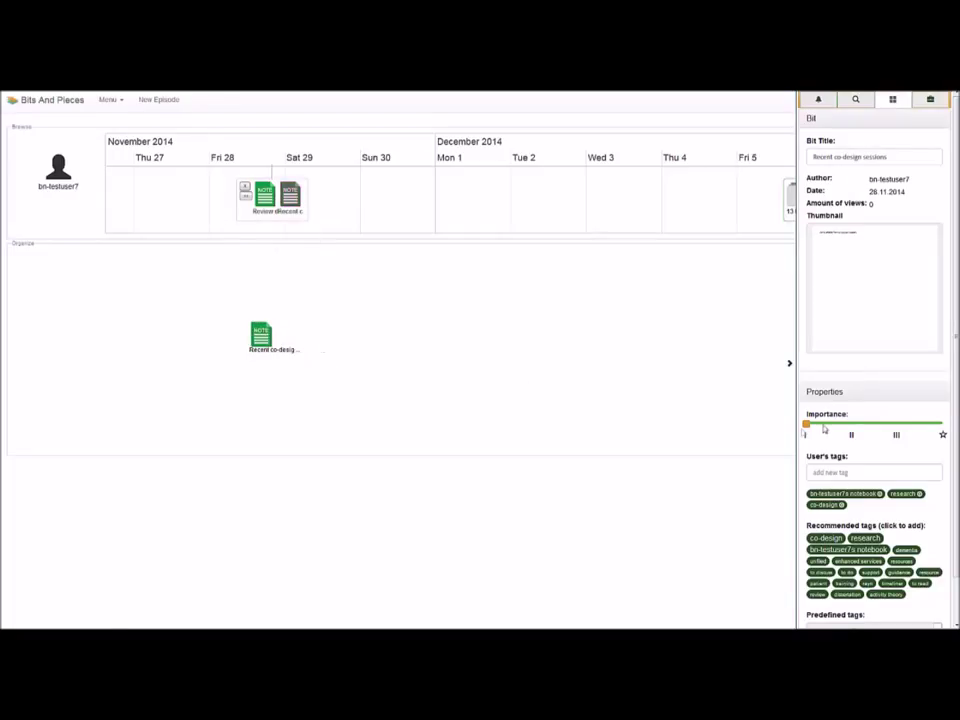
click(897, 432)
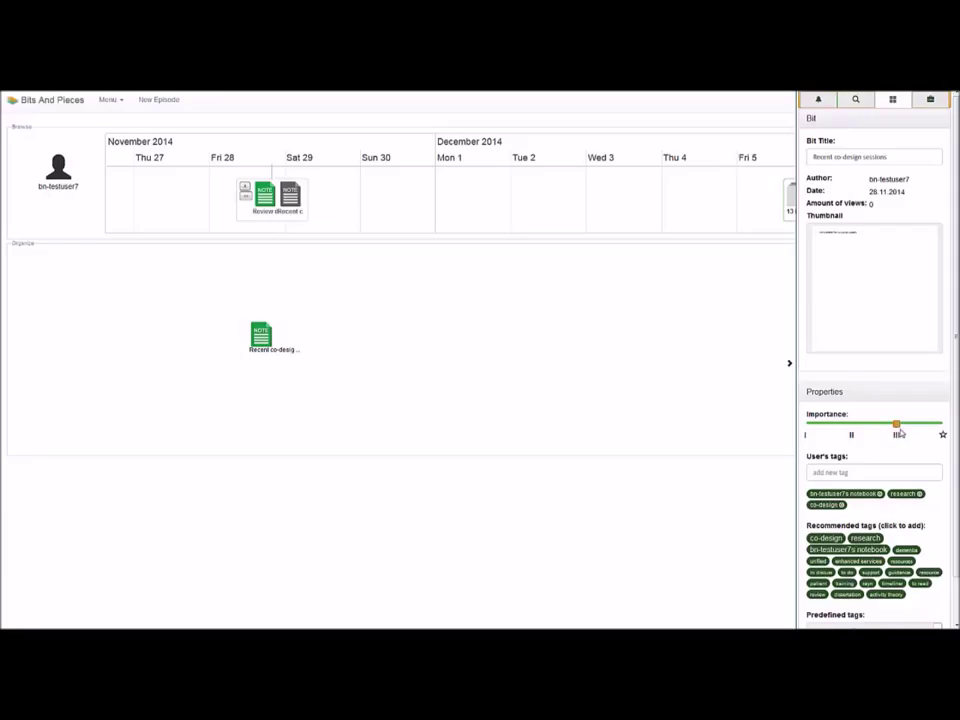